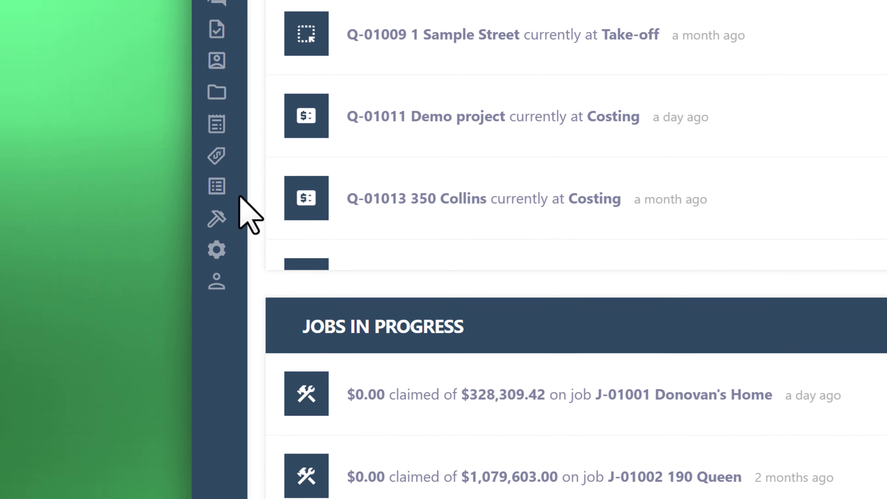
# Step: Convert the Draft Port Melbourne Flat estimation into a job from the Estimations list
pyautogui.moveTo(34, 158)
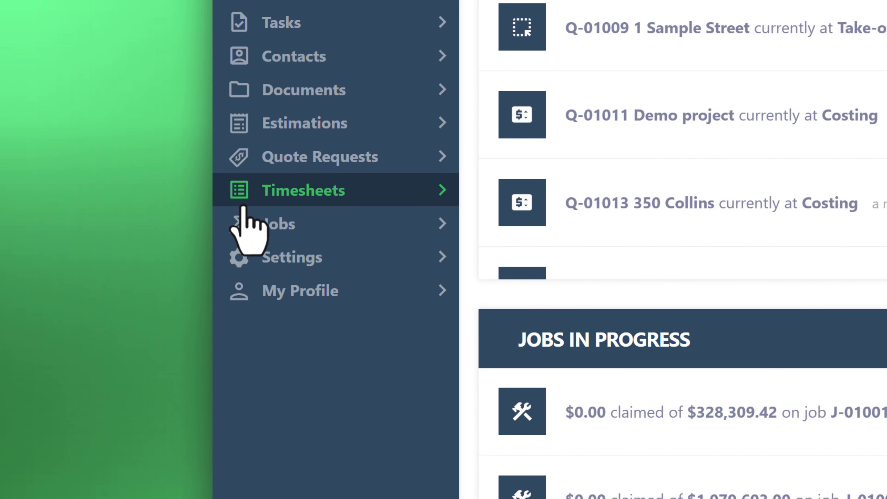
pyautogui.click(290, 122)
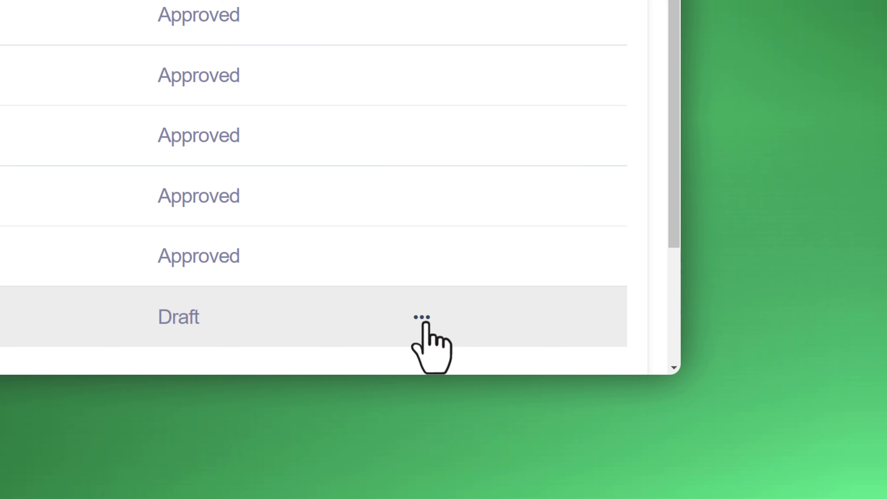
pyautogui.click(422, 318)
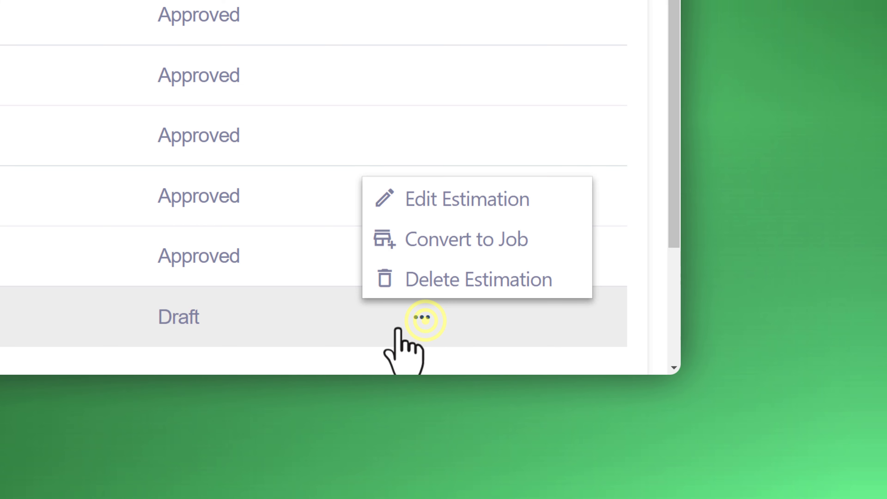
pyautogui.click(418, 241)
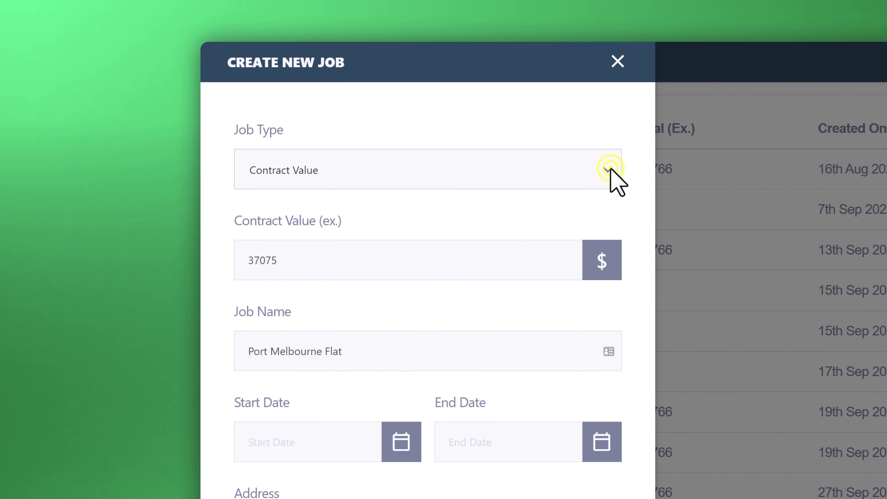
# Step: Make the new job a Cost Plus job at 10%
pyautogui.click(611, 169)
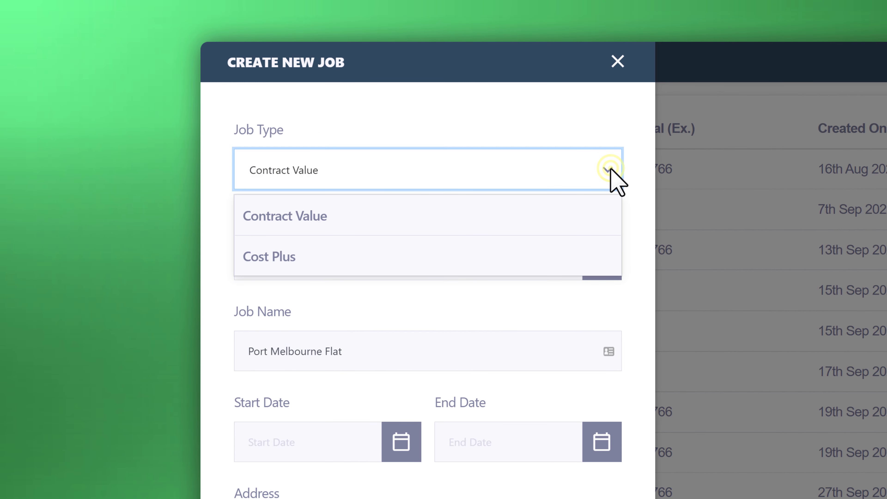
pyautogui.click(519, 246)
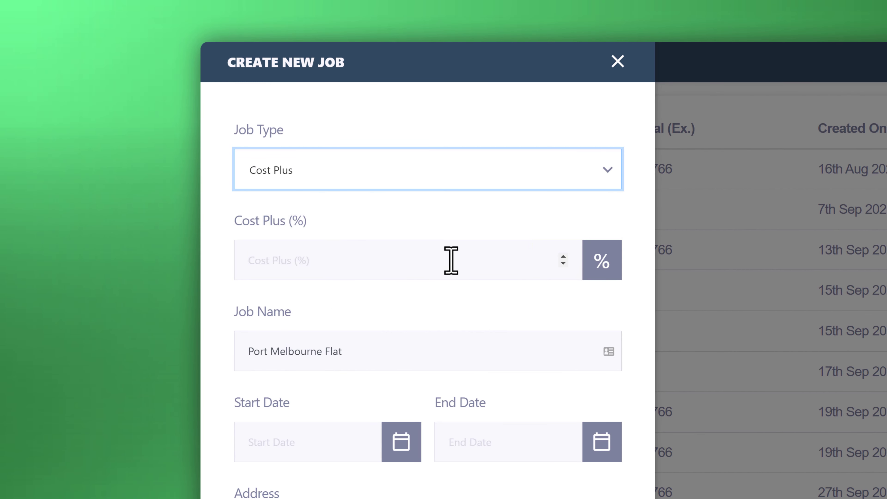
pyautogui.click(413, 263)
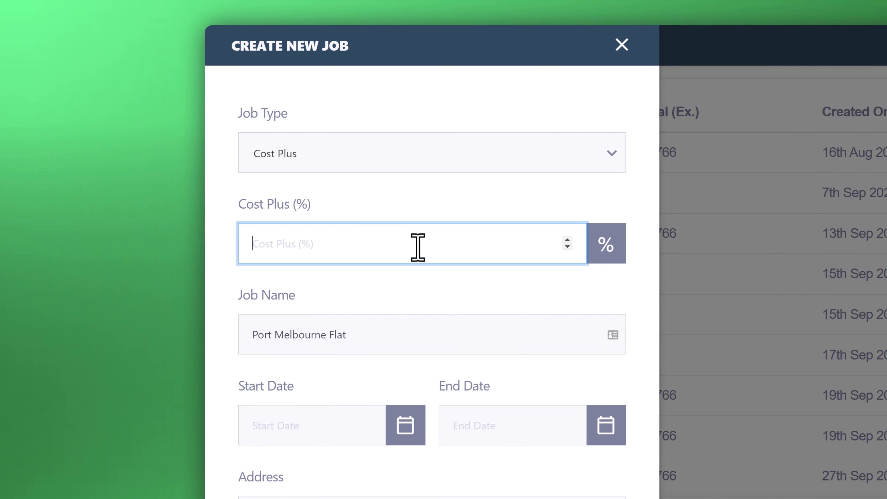
pyautogui.click(412, 276)
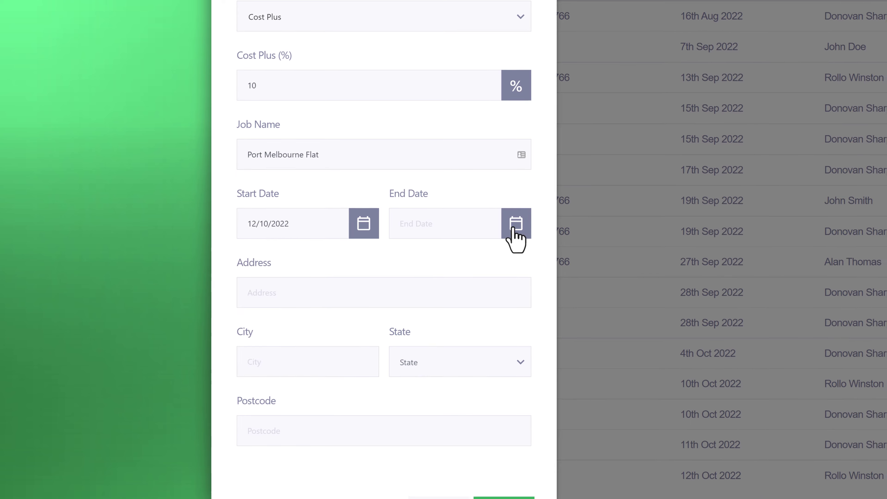
pyautogui.click(513, 228)
pyautogui.click(502, 252)
pyautogui.click(501, 252)
pyautogui.click(502, 252)
pyautogui.click(502, 253)
pyautogui.click(467, 354)
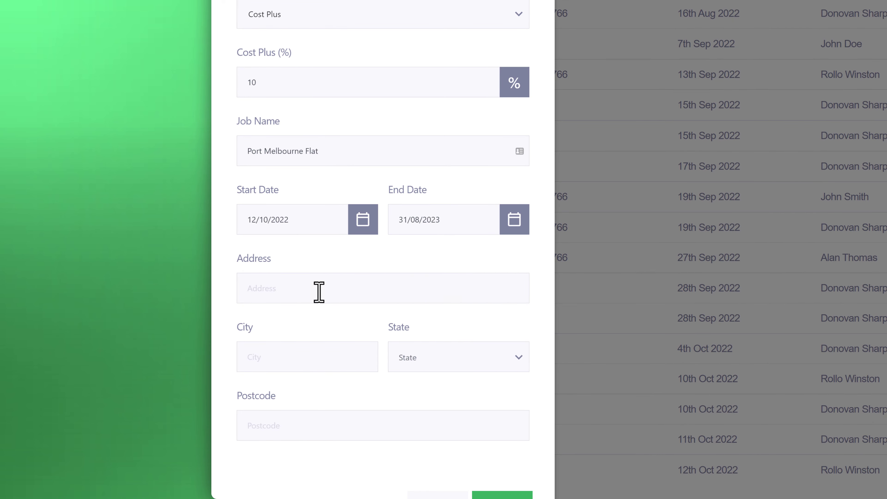
pyautogui.click(321, 293)
pyautogui.click(351, 319)
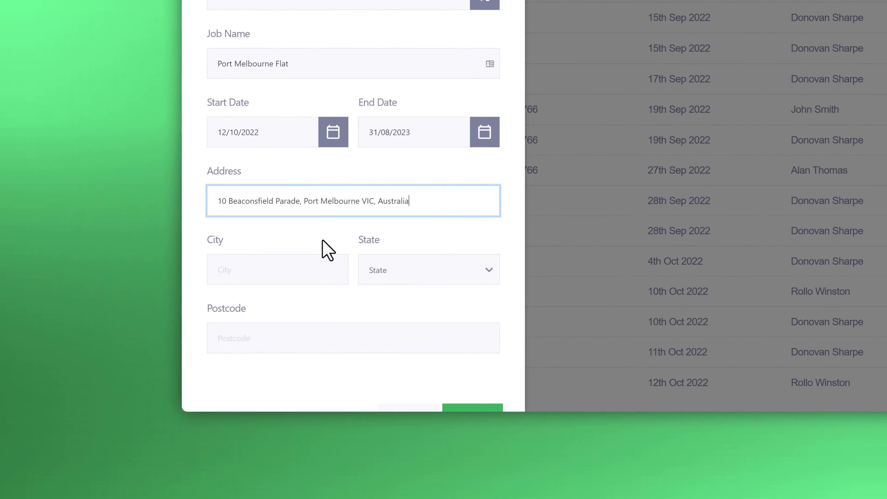
pyautogui.click(461, 362)
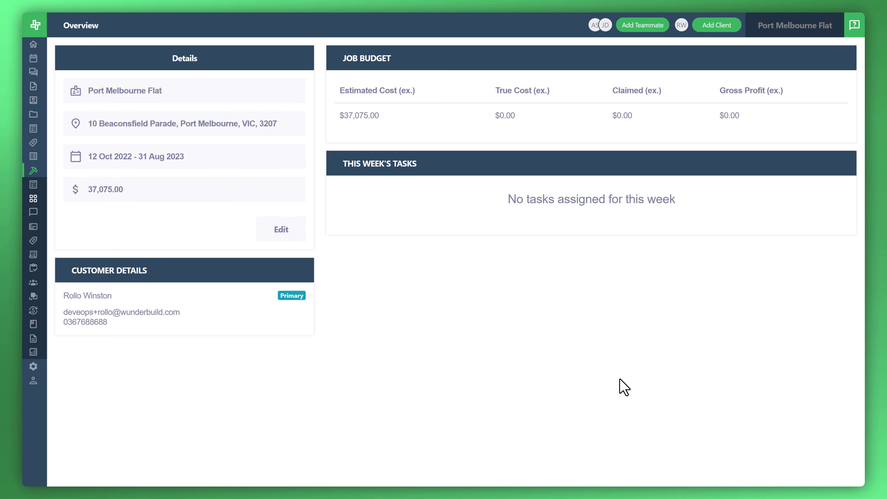
# Step: Check the job's Progress Claims, starting a claim and cancelling the empty dialog
pyautogui.moveTo(32, 255)
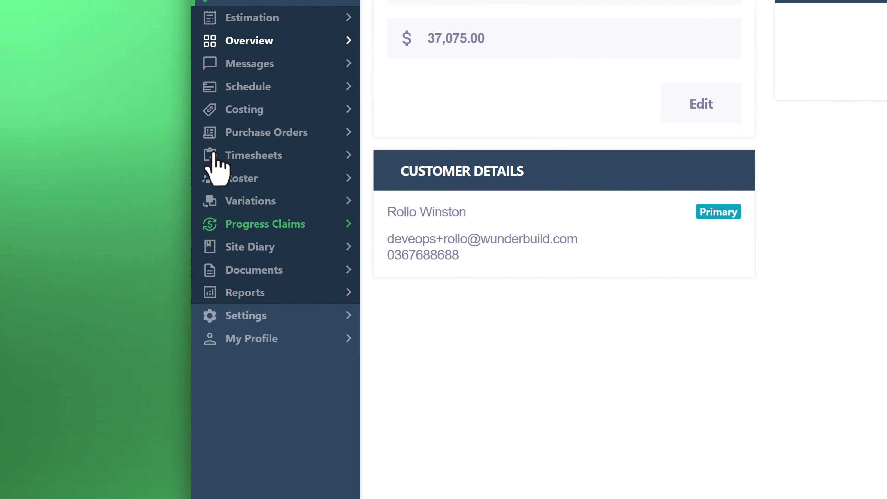
pyautogui.click(235, 224)
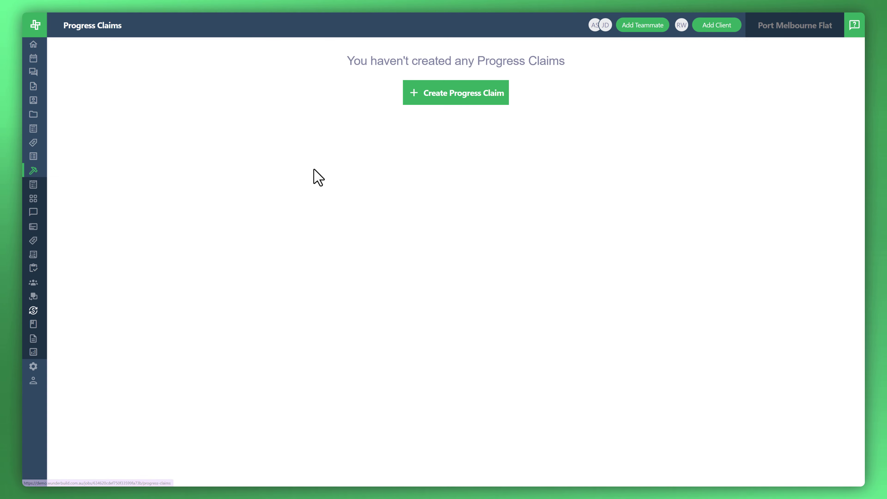
pyautogui.click(442, 99)
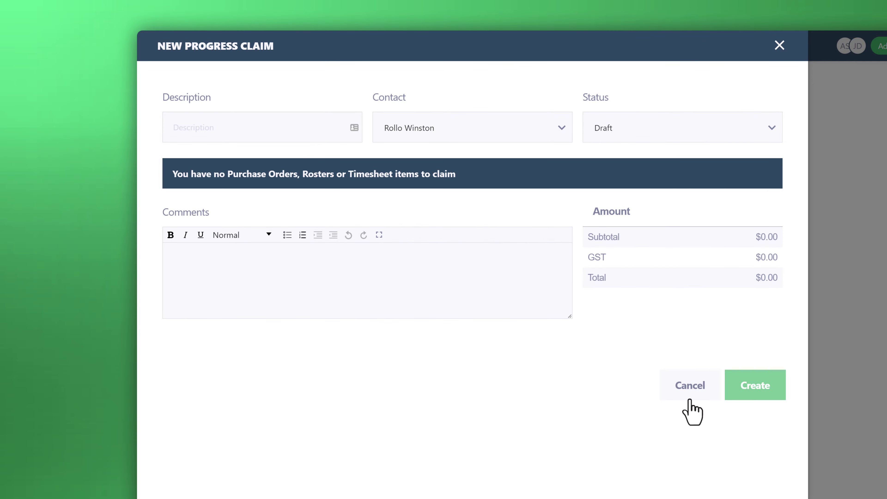
pyautogui.click(690, 385)
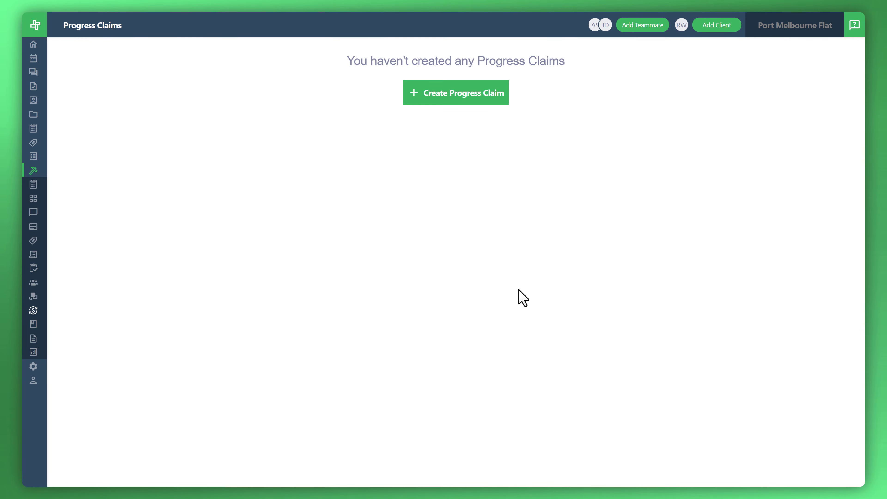
# Step: Order the Plans & Specifications costing item from Melbourne Builders Store
pyautogui.click(48, 240)
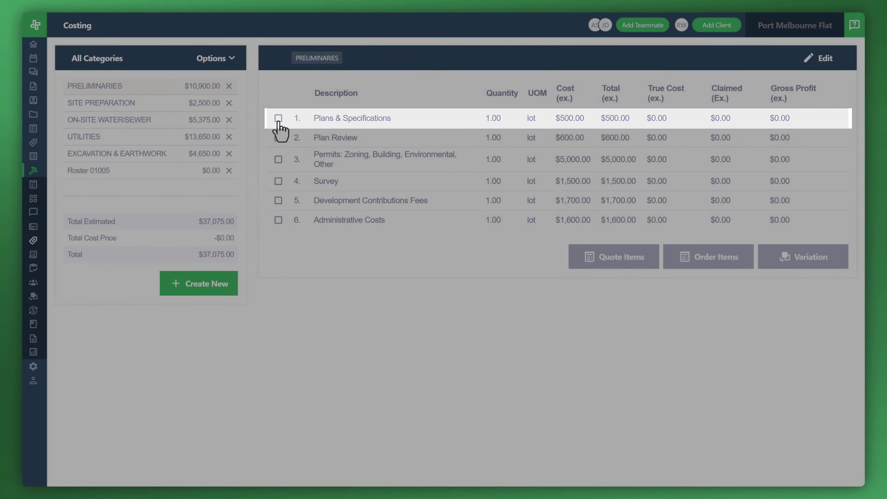
pyautogui.click(278, 118)
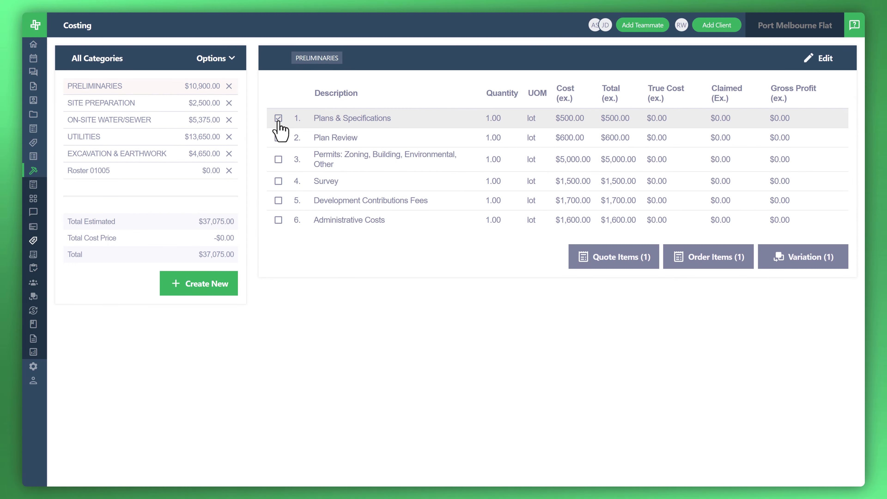
pyautogui.click(690, 262)
pyautogui.click(186, 91)
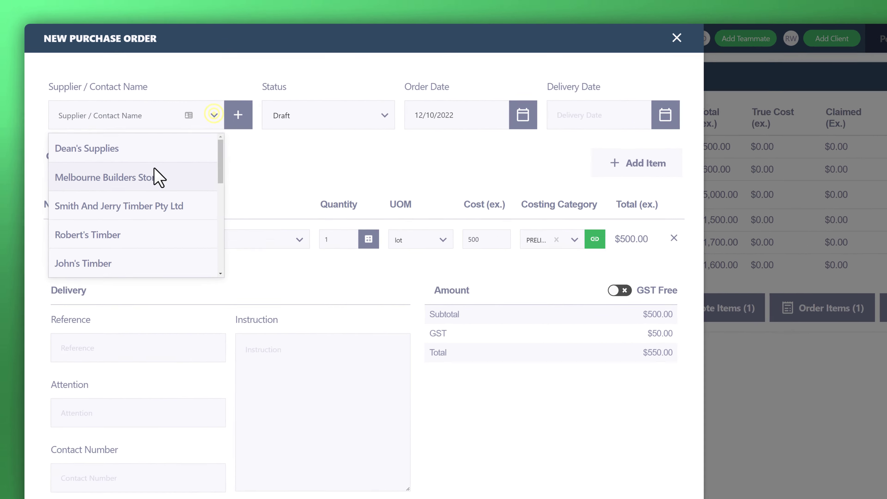
pyautogui.click(150, 144)
# Step: Set delivery to 13/10/2022 and cost to 400, then create the purchase order
pyautogui.click(451, 90)
pyautogui.click(400, 173)
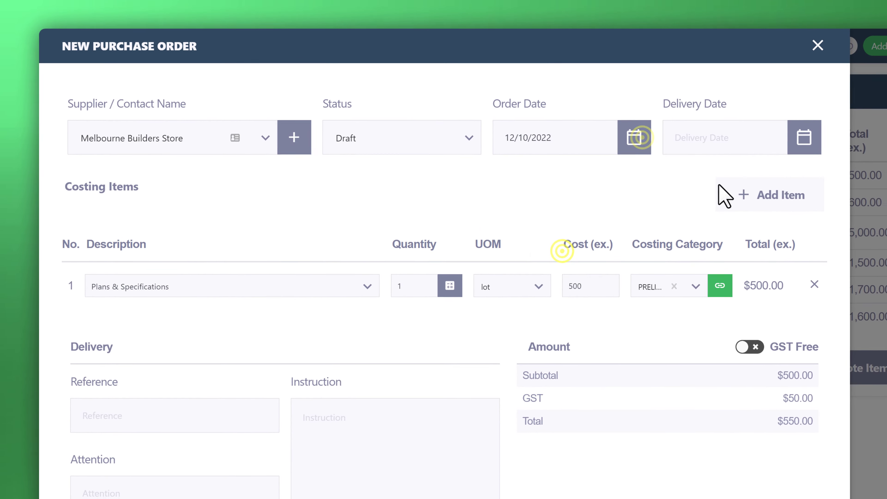
pyautogui.click(804, 137)
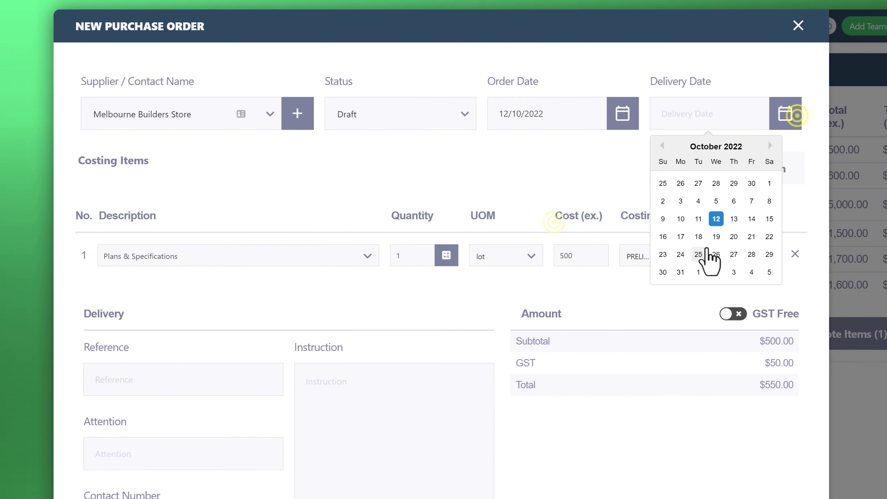
pyautogui.click(749, 248)
pyautogui.click(589, 286)
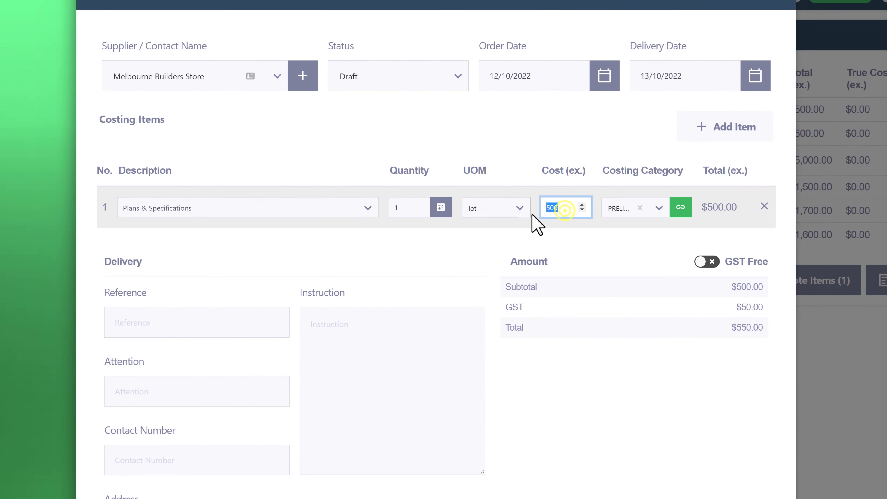
pyautogui.write('400')
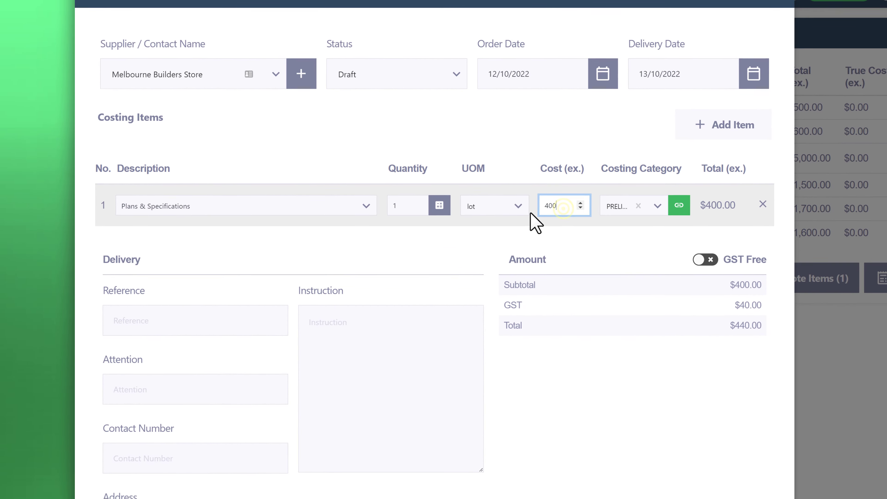
pyautogui.click(680, 421)
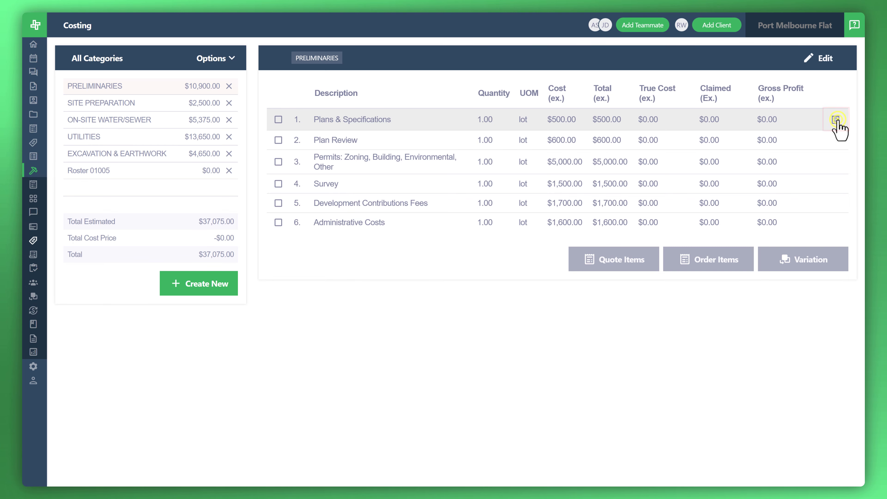
# Step: Receive purchase order PO-01039 with its receipt reference, dated 12 October 2022
pyautogui.click(836, 120)
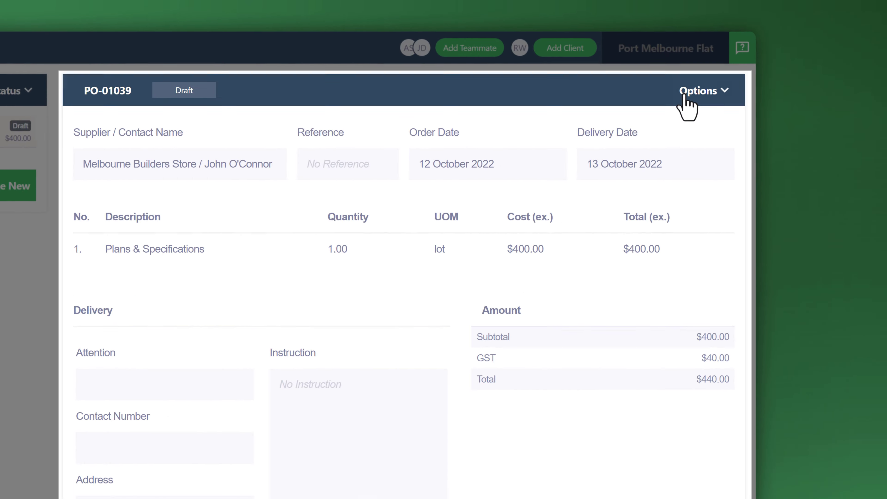
pyautogui.click(685, 100)
pyautogui.click(699, 192)
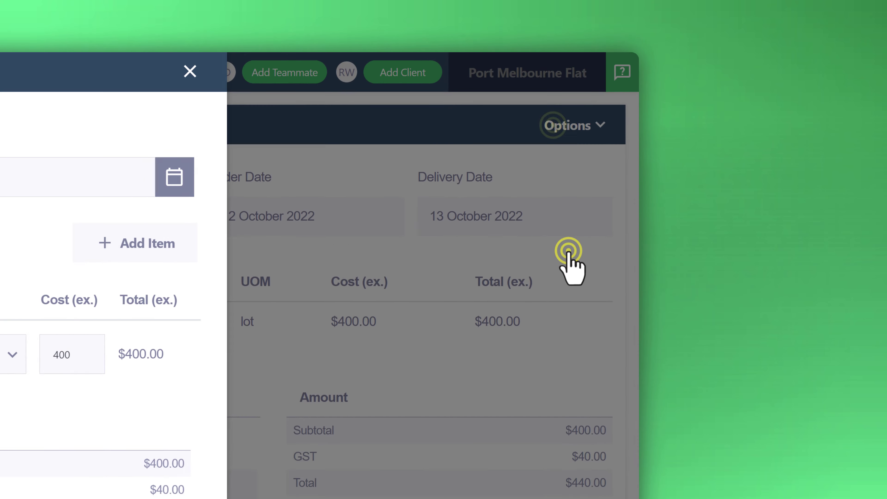
pyautogui.click(24, 99)
pyautogui.write('#473654')
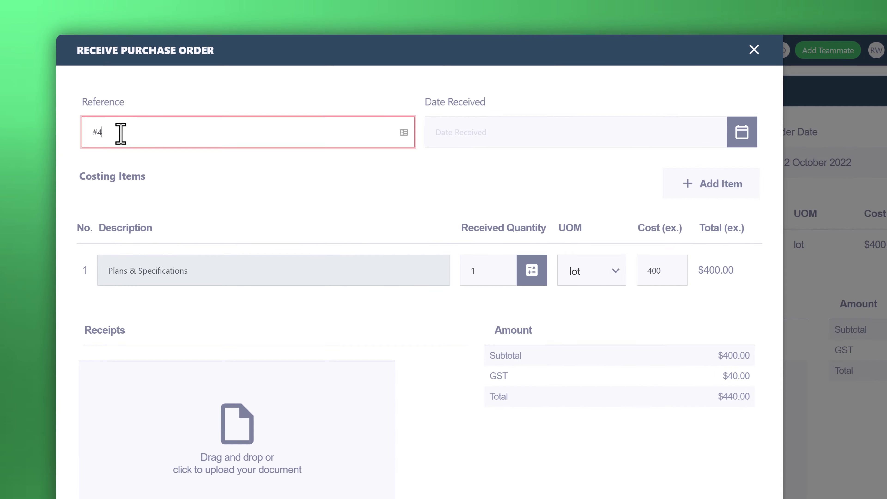
pyautogui.press('Tab')
pyautogui.click(442, 208)
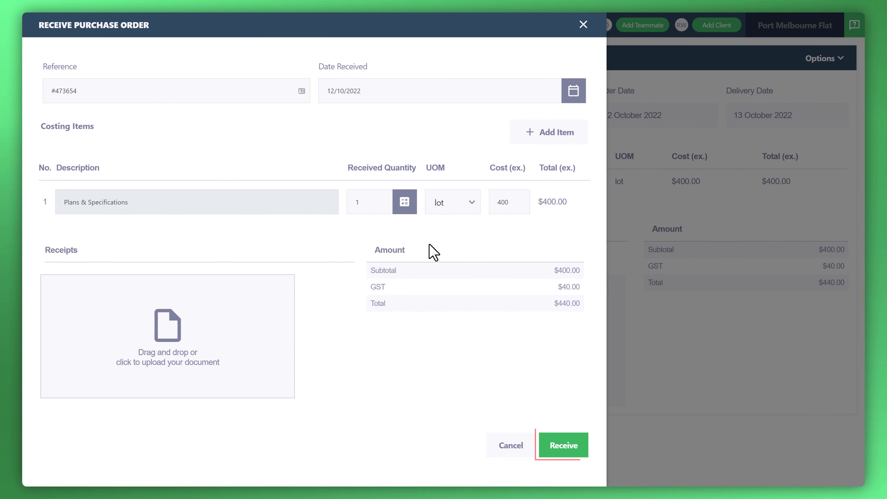
pyautogui.click(564, 451)
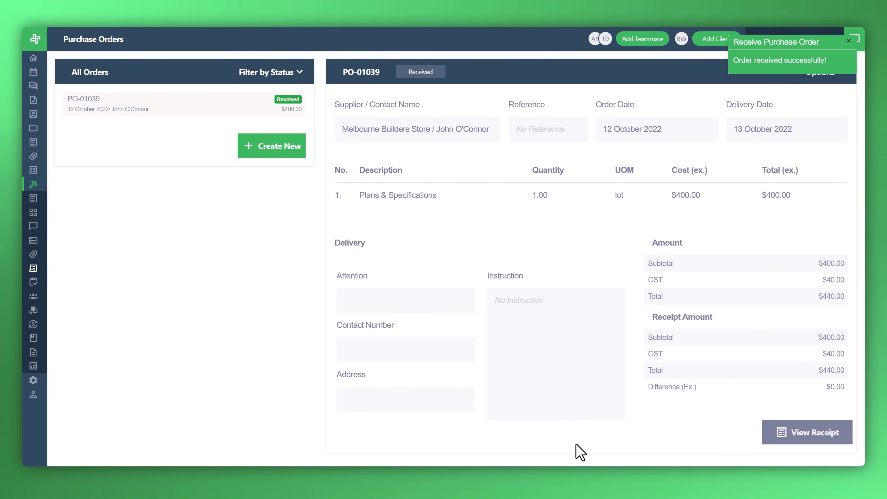
# Step: Create a Painter roster with one 'Painting livingroom' item, quantity 1, costing 600
pyautogui.moveTo(31, 201)
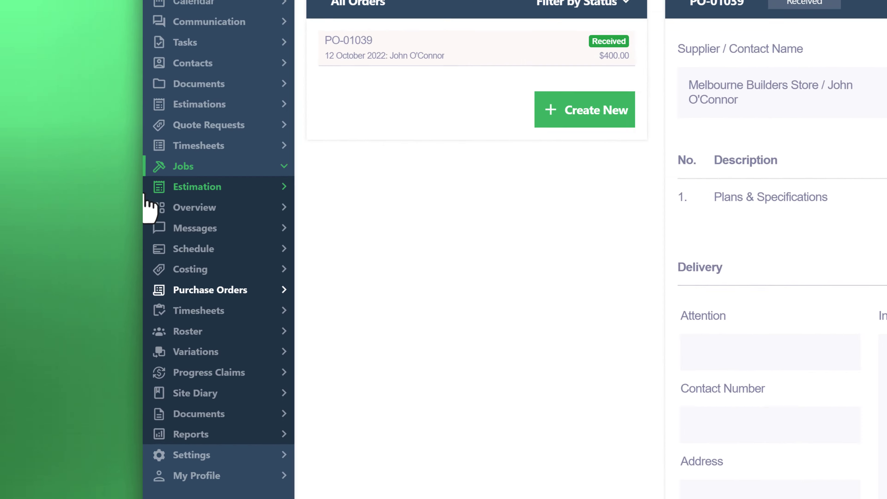
pyautogui.click(258, 305)
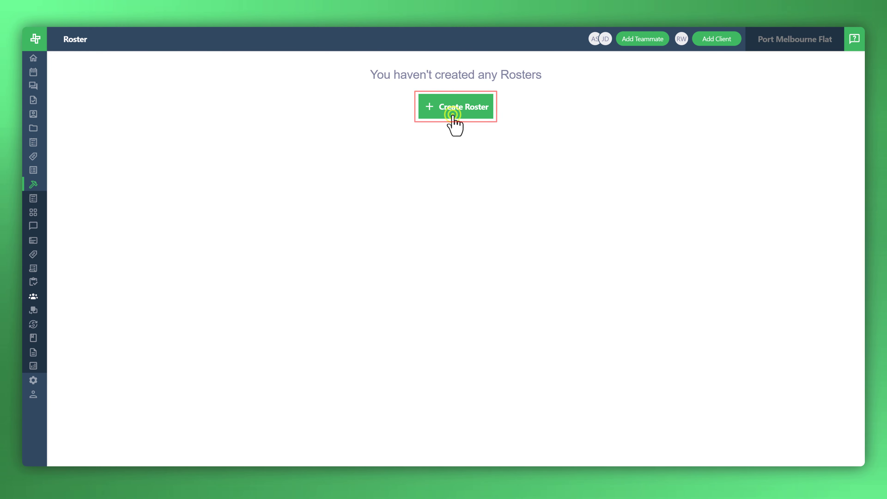
pyautogui.click(452, 114)
pyautogui.click(435, 104)
pyautogui.write('Painter')
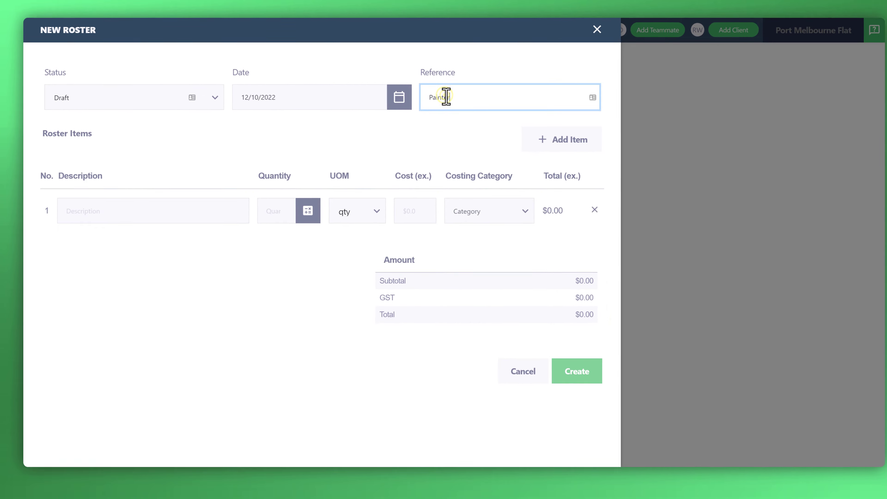
pyautogui.click(169, 216)
pyautogui.write('Painting living')
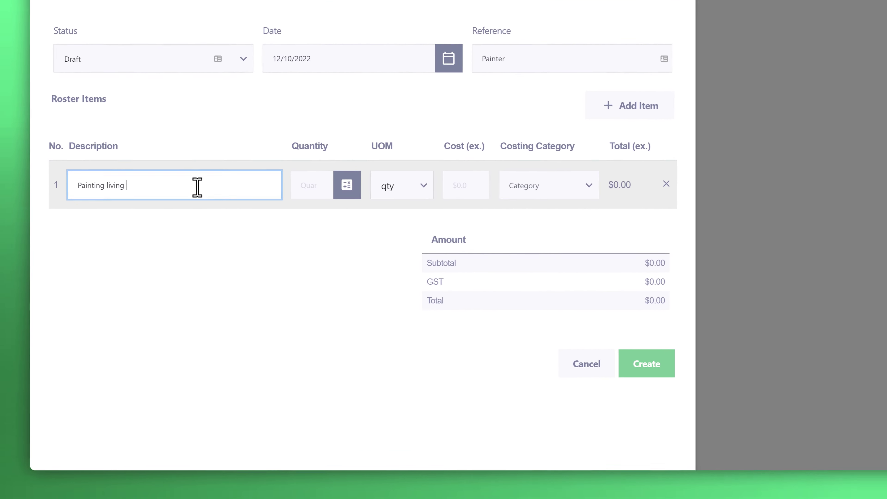
pyautogui.press('BackSpace')
pyautogui.write('room')
pyautogui.click(310, 185)
pyautogui.write('1')
pyautogui.click(476, 188)
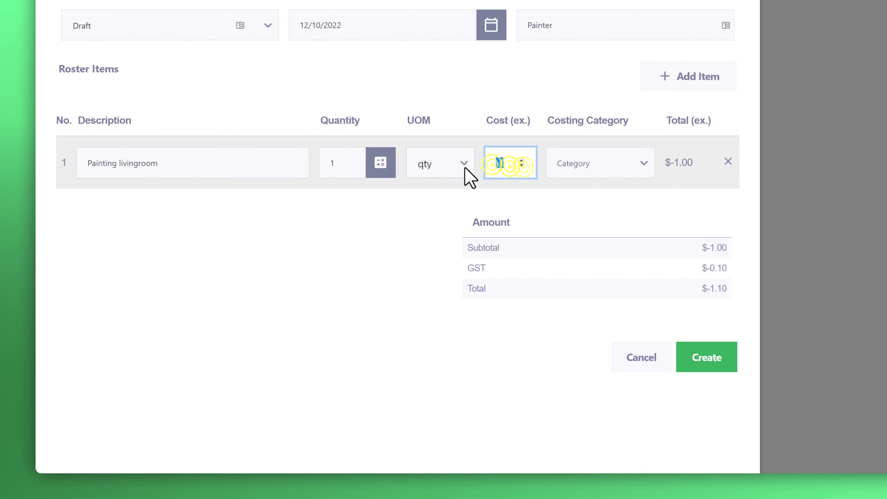
pyautogui.write('600')
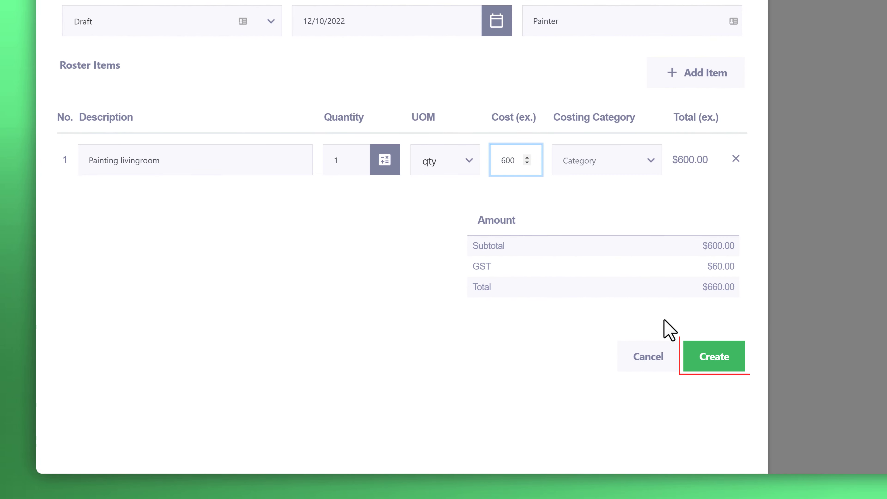
pyautogui.click(705, 356)
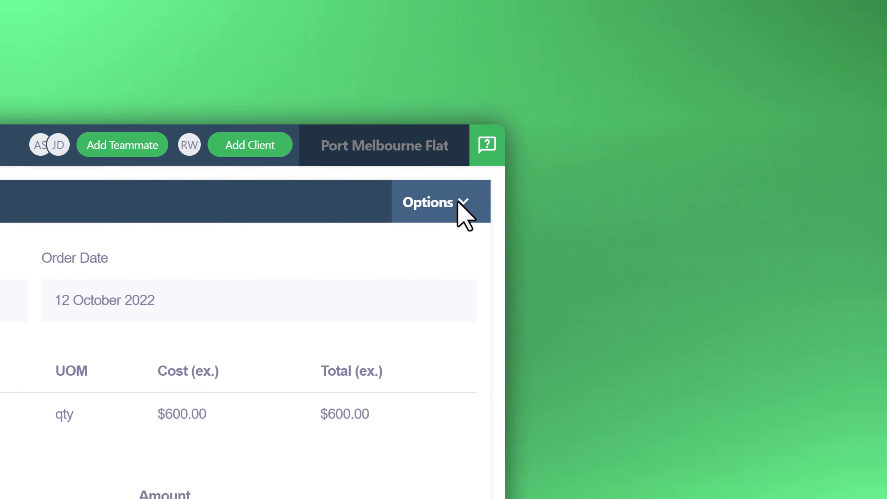
# Step: Approve roster RO-01006
pyautogui.click(836, 72)
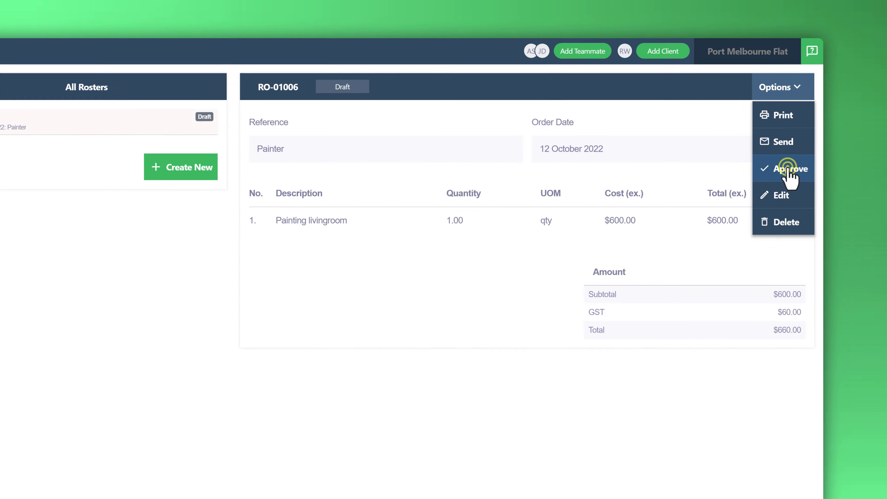
pyautogui.click(486, 315)
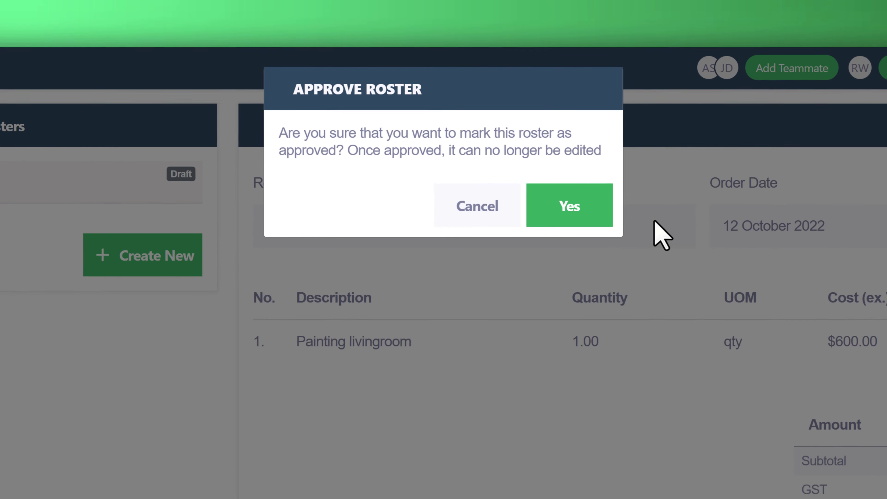
pyautogui.click(516, 117)
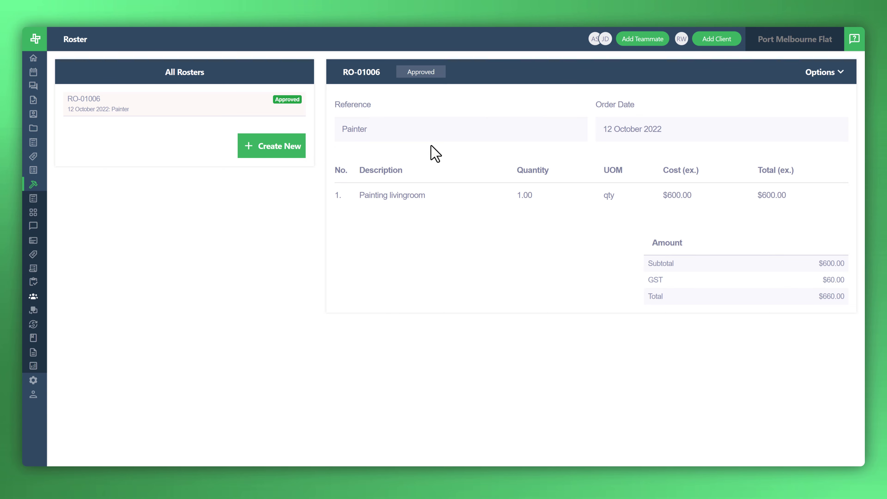
# Step: View the Roster 01006 category on the job Costing page, showing Painting livingroom at $600
pyautogui.moveTo(34, 184)
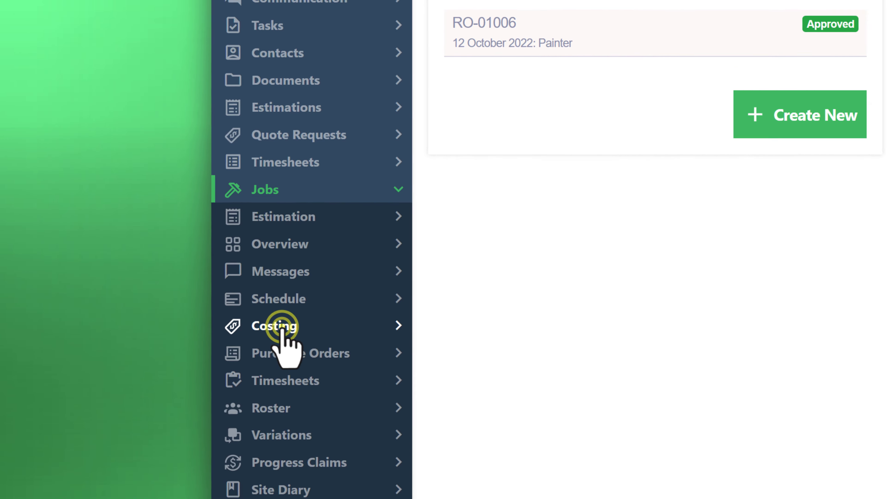
pyautogui.click(301, 336)
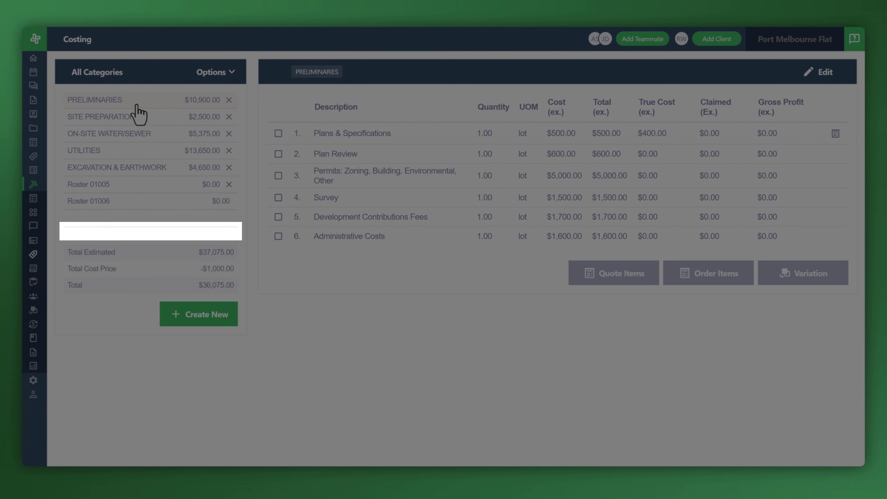
pyautogui.click(119, 204)
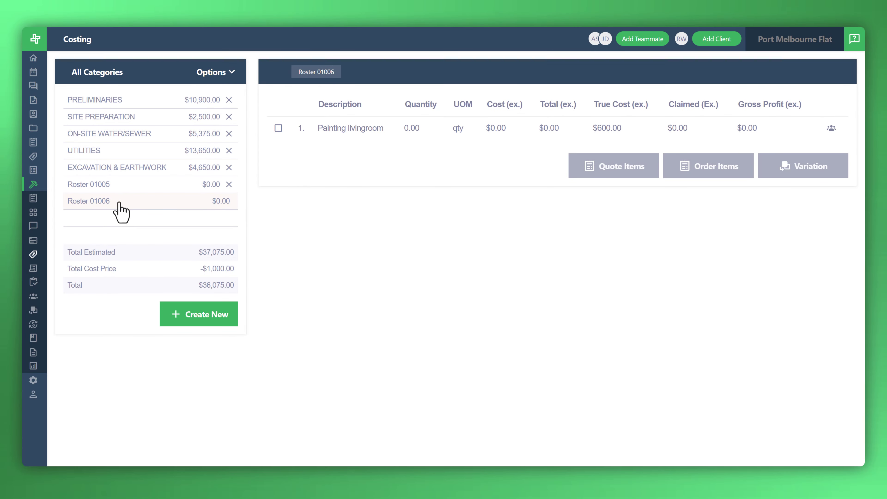
pyautogui.moveTo(37, 198)
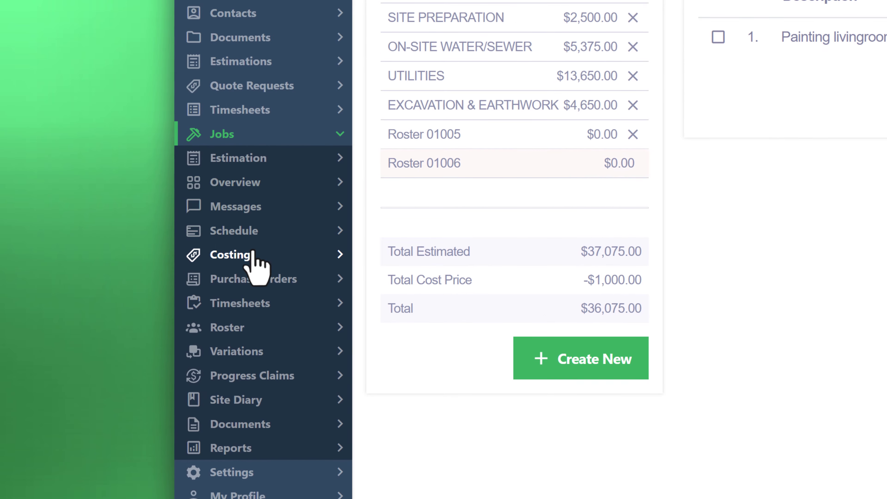
# Step: Start a new progress claim including only PO-01039, leaving Painting livingroom out
pyautogui.click(249, 376)
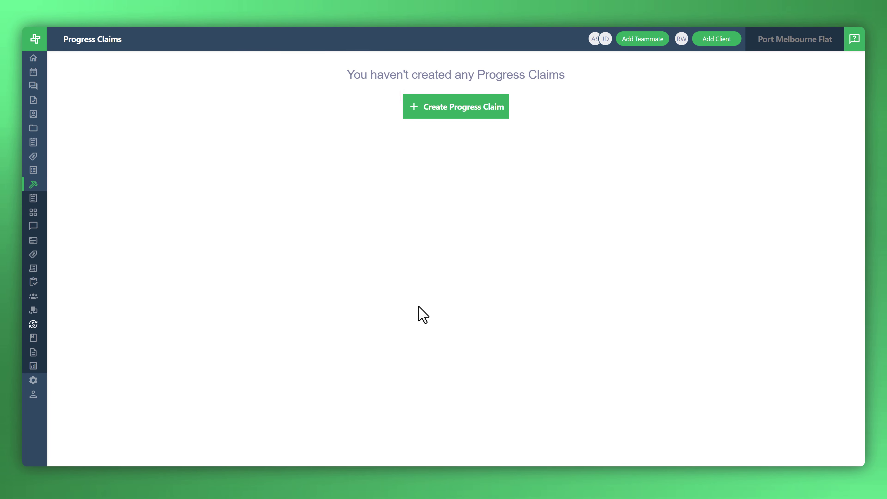
pyautogui.click(422, 113)
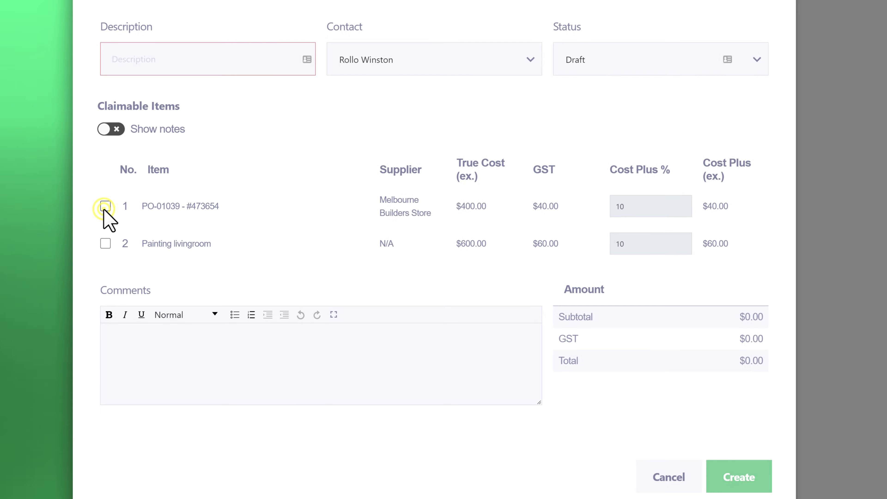
pyautogui.click(105, 206)
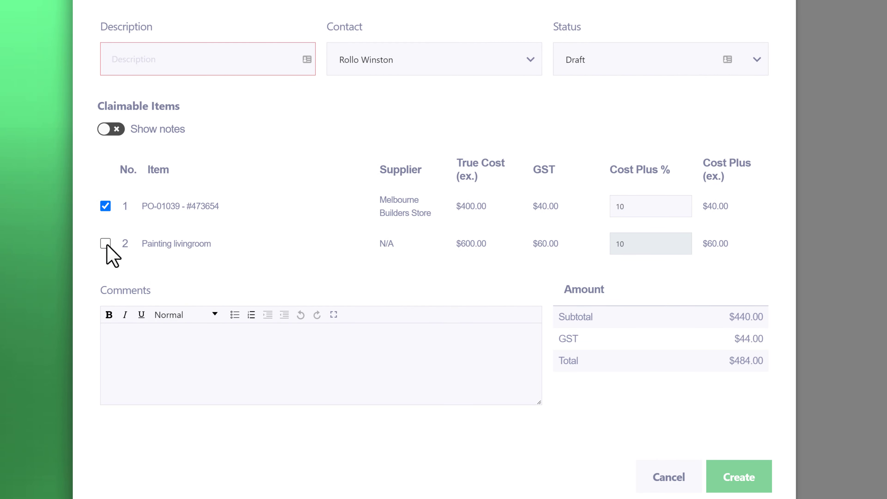
pyautogui.click(105, 243)
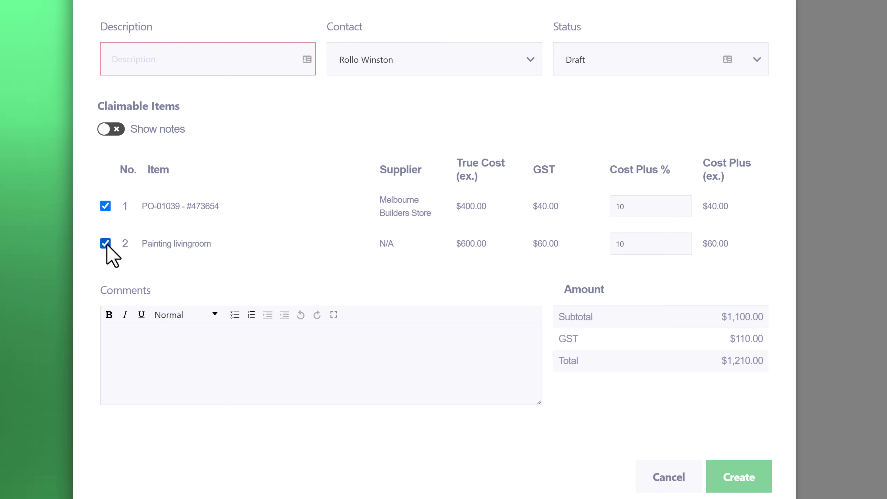
pyautogui.click(106, 243)
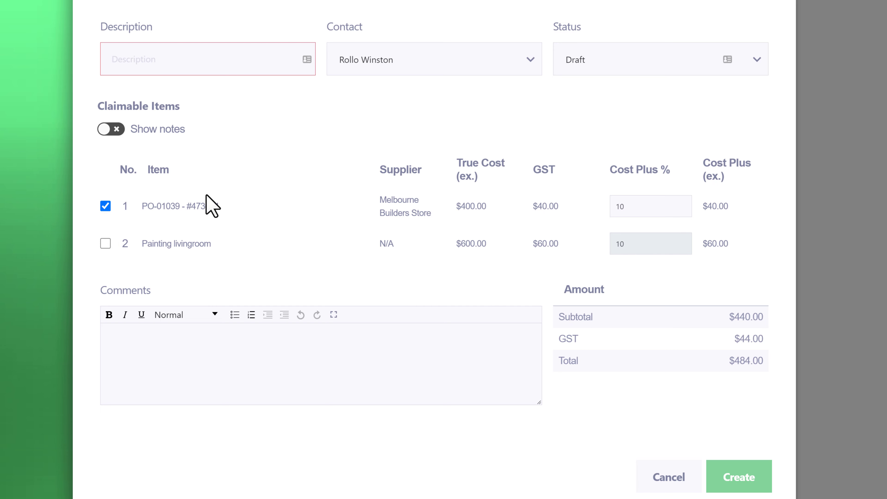
# Step: Add the claim description and a hardware note on PO-01039, keep Draft, and create it
pyautogui.click(153, 61)
pyautogui.write('Progress claim for hardware supplies')
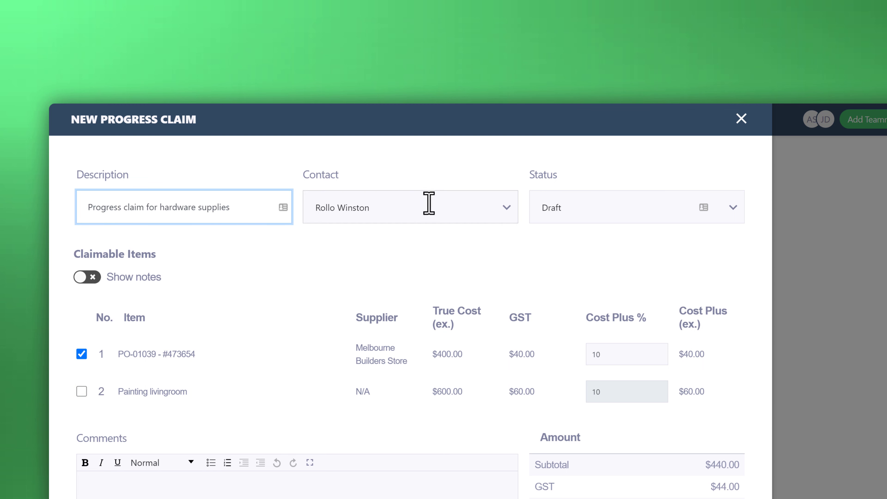
pyautogui.click(734, 207)
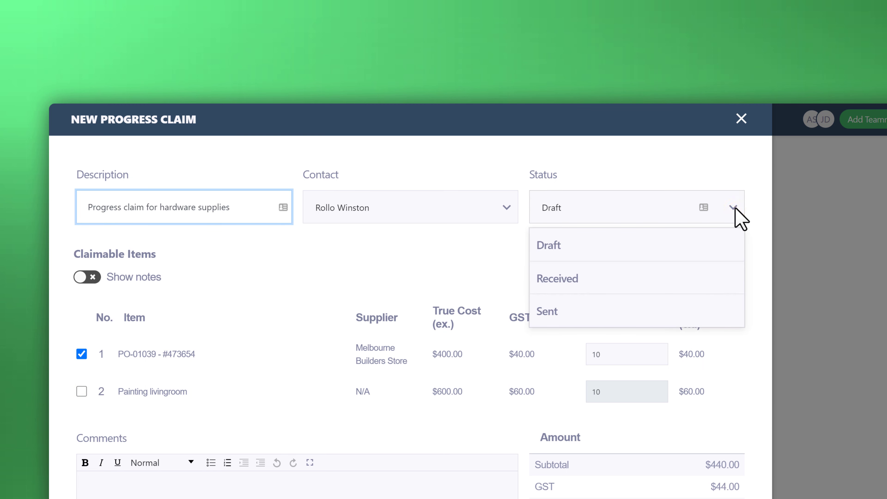
pyautogui.click(734, 208)
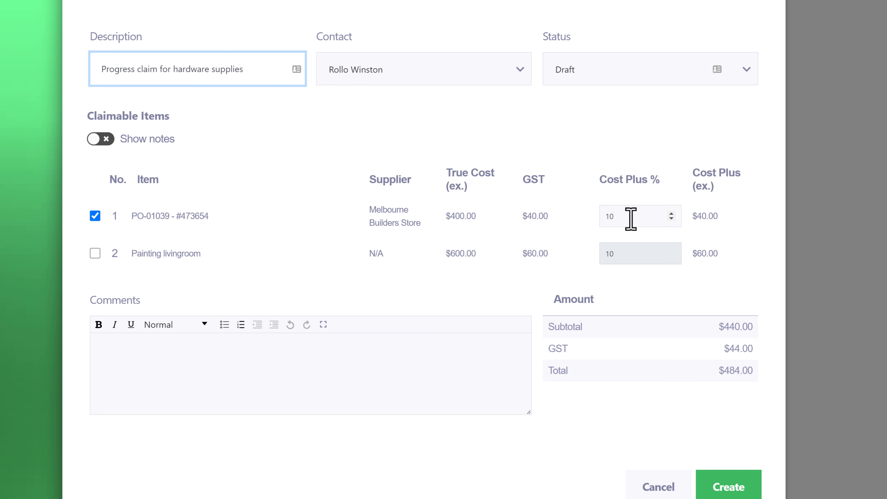
pyautogui.click(108, 141)
pyautogui.click(151, 246)
pyautogui.write('Hardware that needed to be ordered to complete the job')
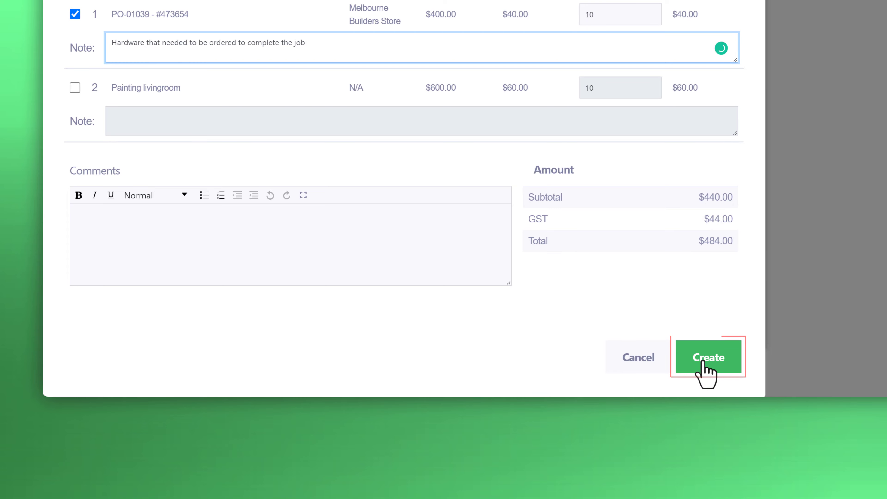
pyautogui.click(704, 363)
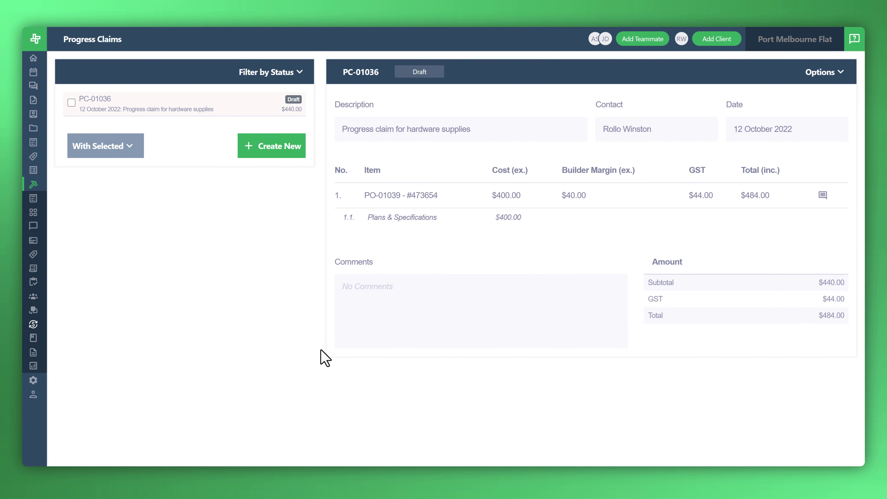
# Step: Claim Painting livingroom as 'Painting labour' with note 'Painter contractor for the kitchen also'
pyautogui.click(260, 162)
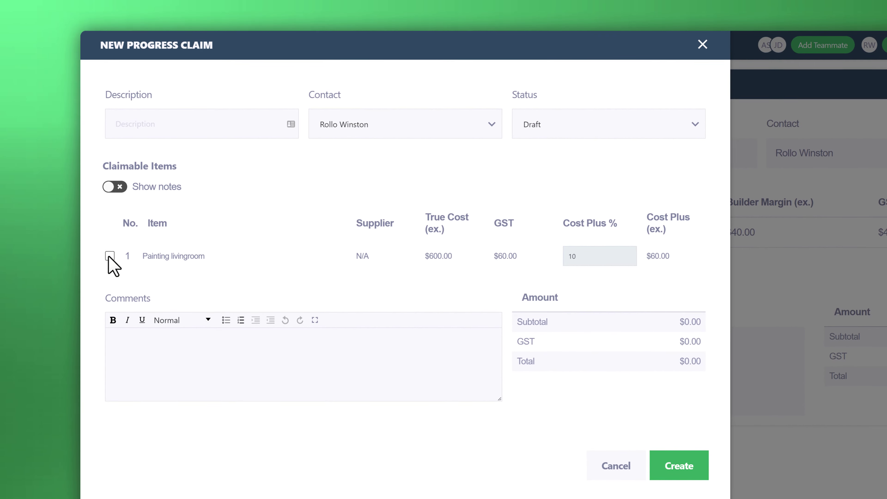
pyautogui.click(108, 257)
pyautogui.click(192, 124)
pyautogui.write('Painting labour')
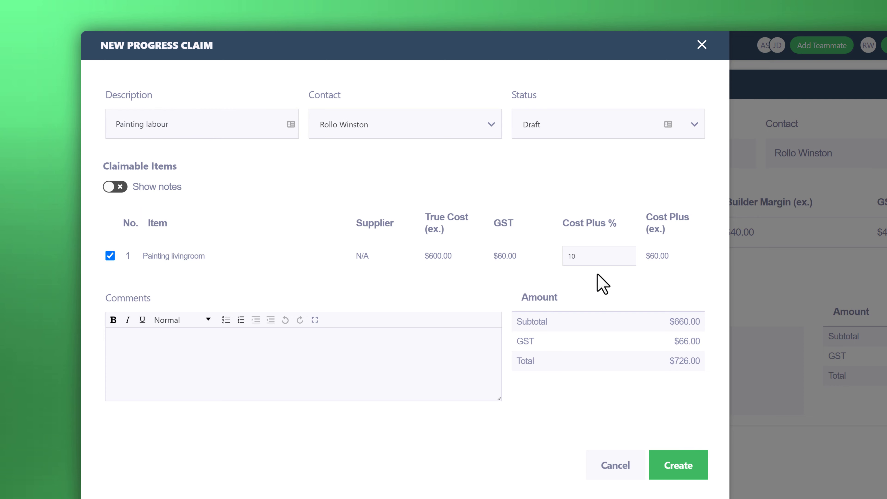
pyautogui.click(112, 187)
pyautogui.click(150, 281)
pyautogui.write('Painter contractor for the kitchen also')
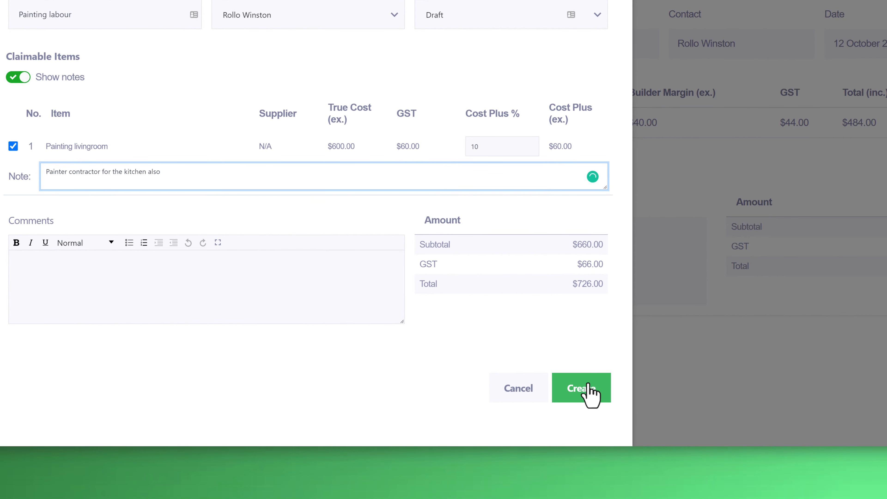
pyautogui.click(589, 391)
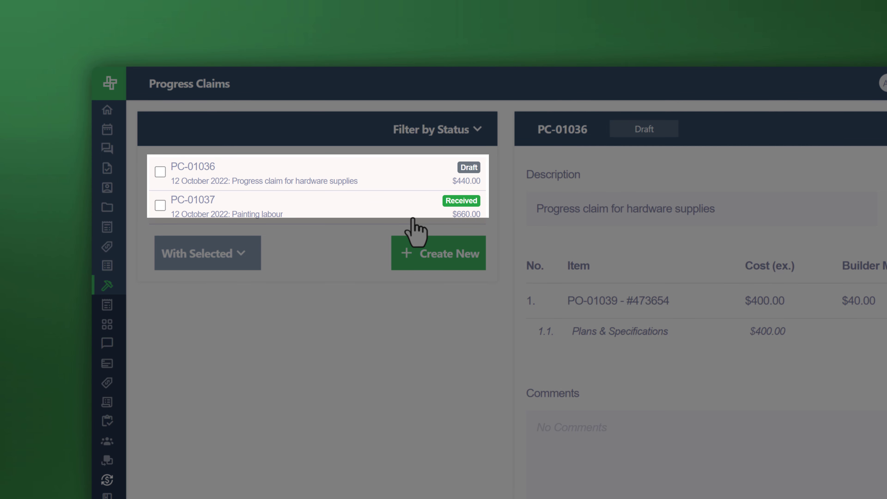
# Step: Mark progress claim PC-01036 as received through its Options menu
pyautogui.click(360, 171)
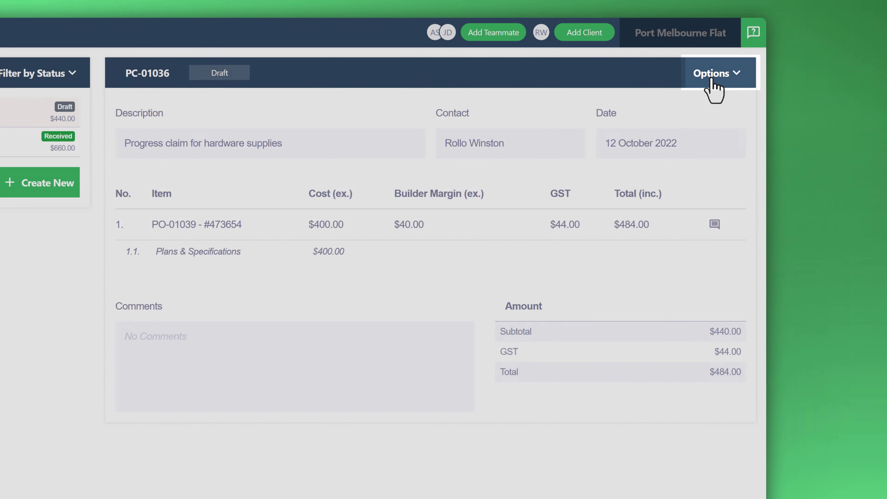
pyautogui.click(711, 78)
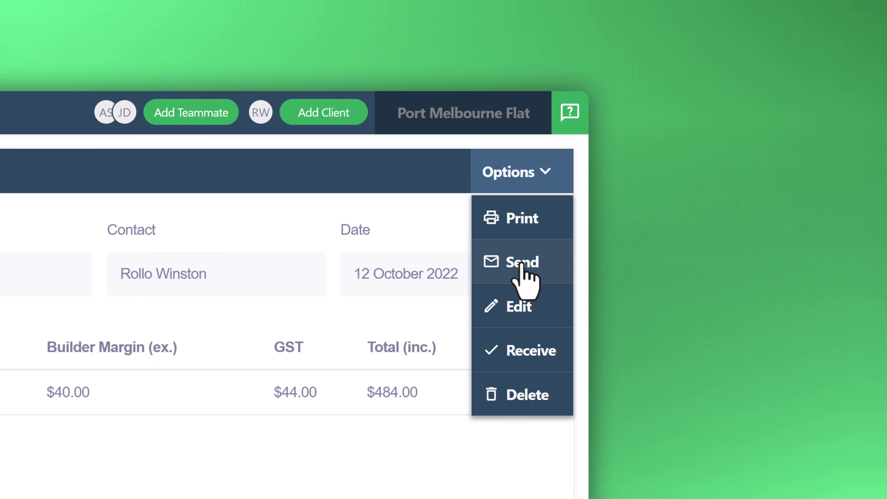
pyautogui.click(522, 364)
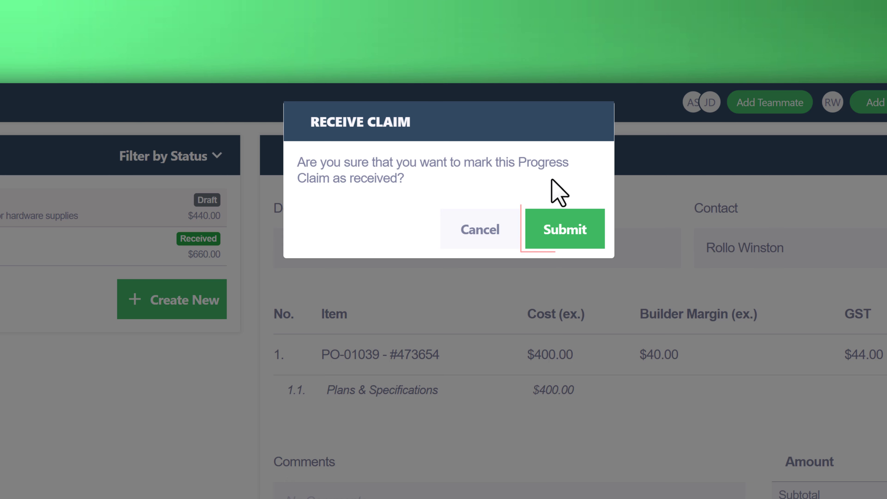
pyautogui.click(566, 224)
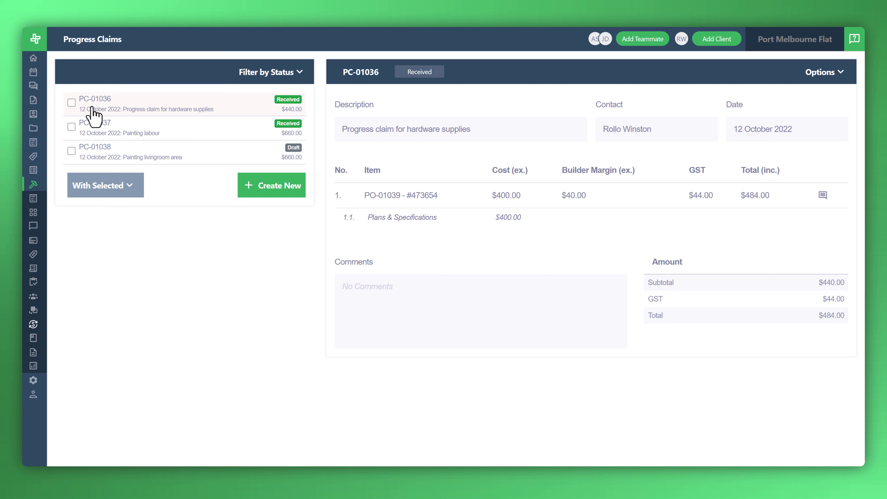
# Step: Select claims PC-01036, PC-01037 and PC-01038 and print one combined statement for them
pyautogui.click(72, 102)
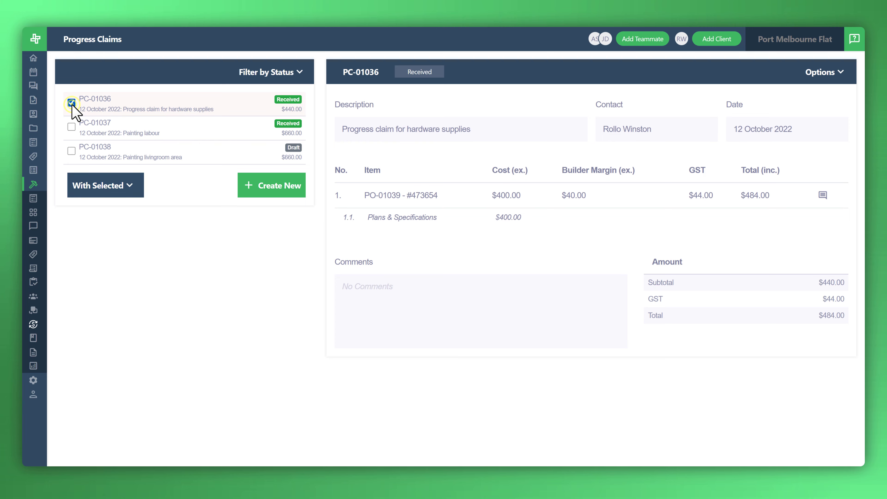
pyautogui.click(71, 127)
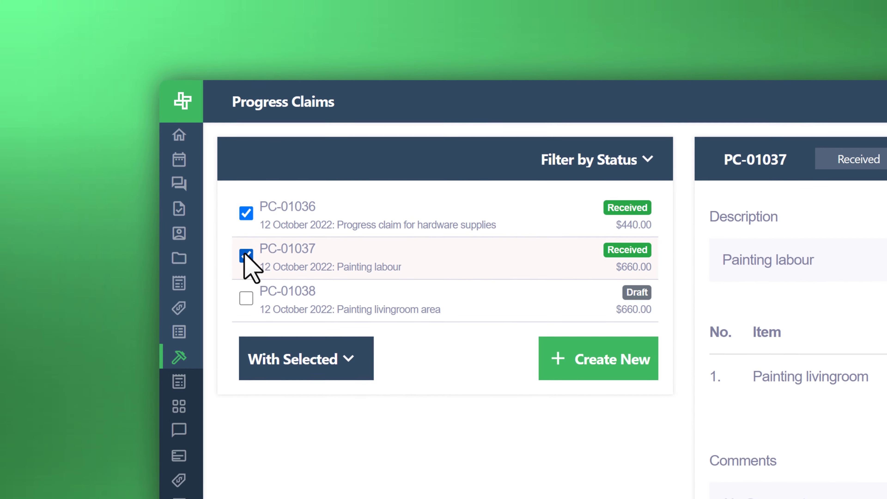
pyautogui.click(248, 293)
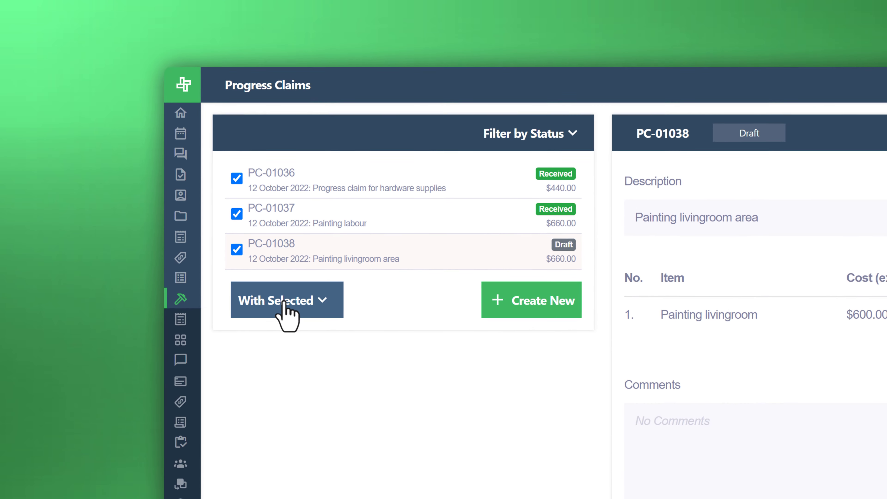
pyautogui.click(316, 305)
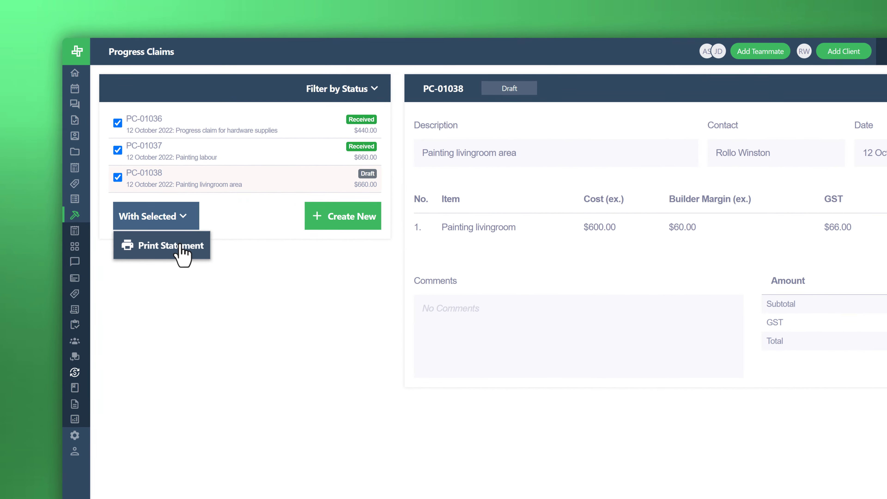
pyautogui.click(292, 313)
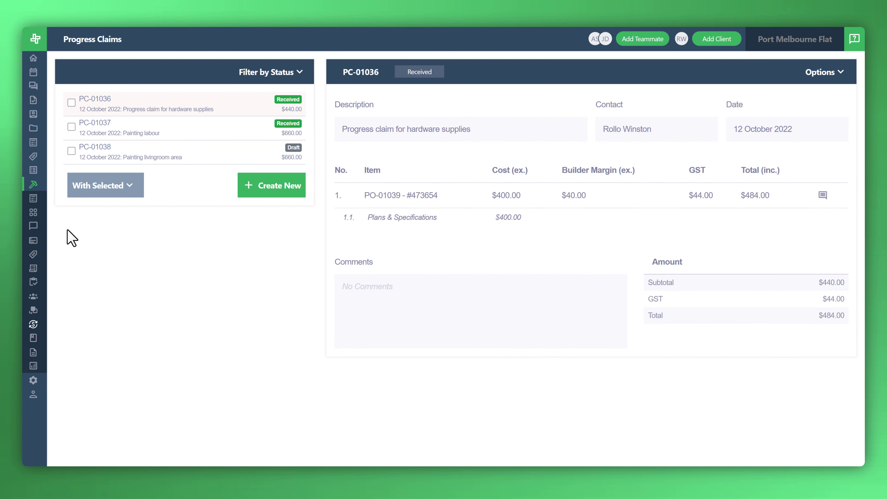
pyautogui.moveTo(41, 211)
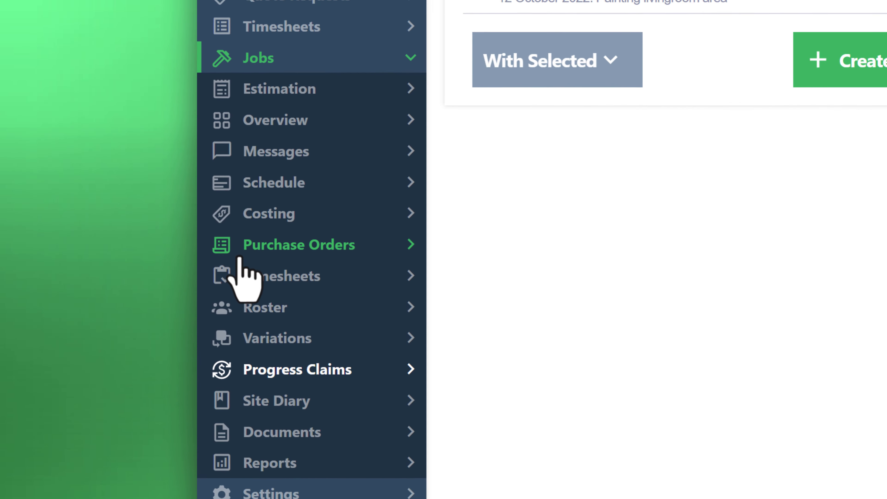
pyautogui.click(257, 214)
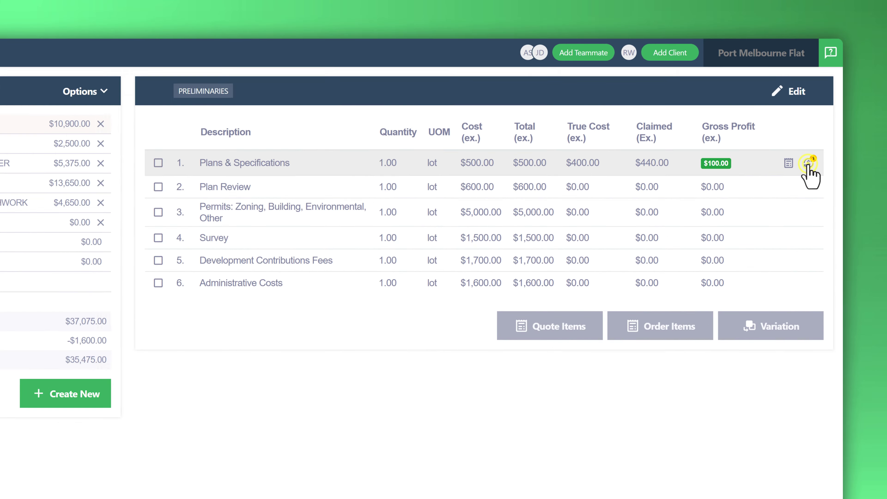
pyautogui.click(808, 163)
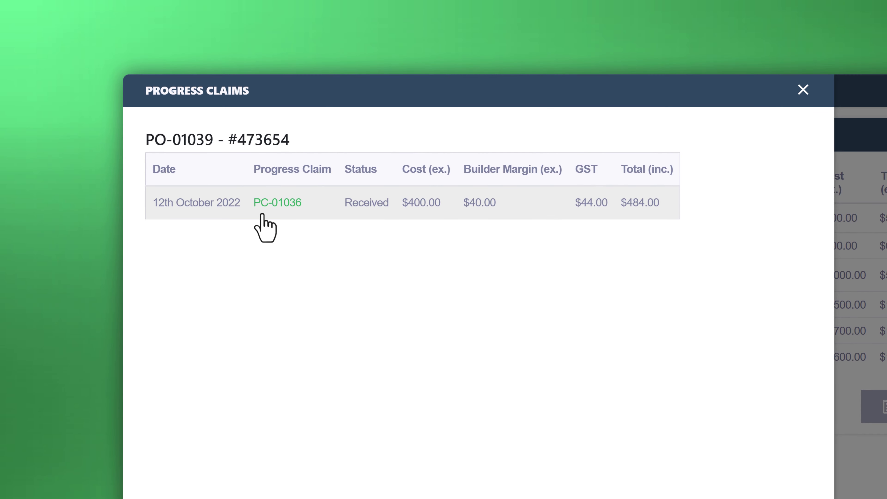
pyautogui.click(268, 204)
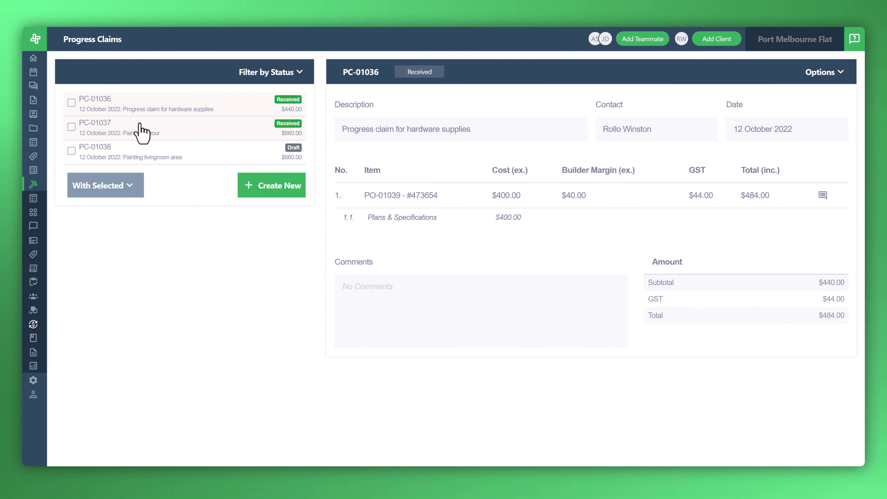
pyautogui.moveTo(24, 178)
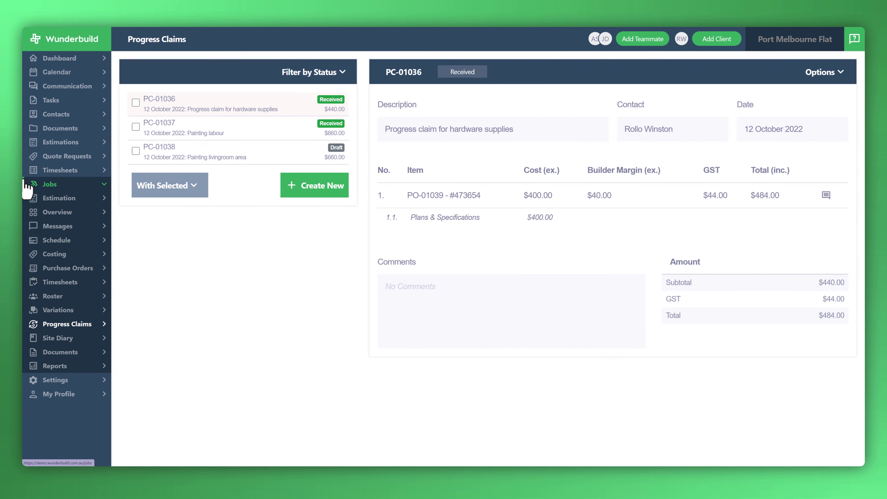
# Step: On the job's Costing page, expand Roster 01005 and 01006, check Painting livingroom's claims, then list PRELIMINARIES items
pyautogui.click(48, 254)
pyautogui.click(145, 184)
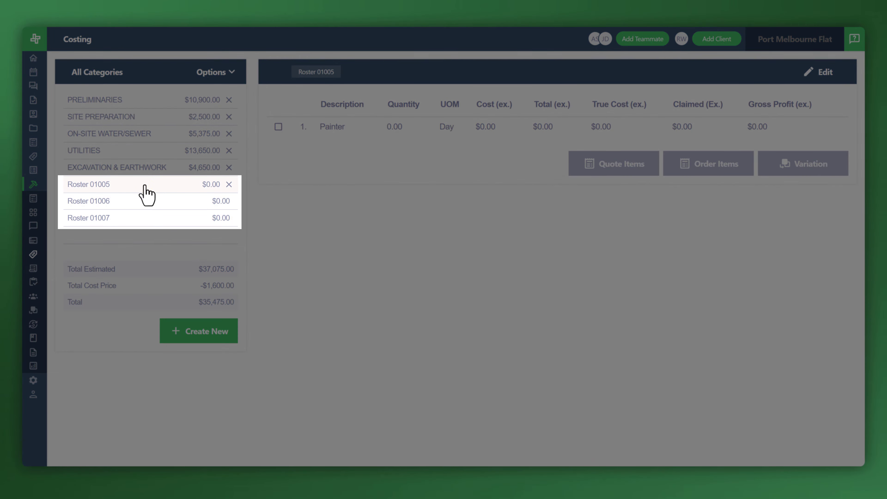
pyautogui.click(144, 201)
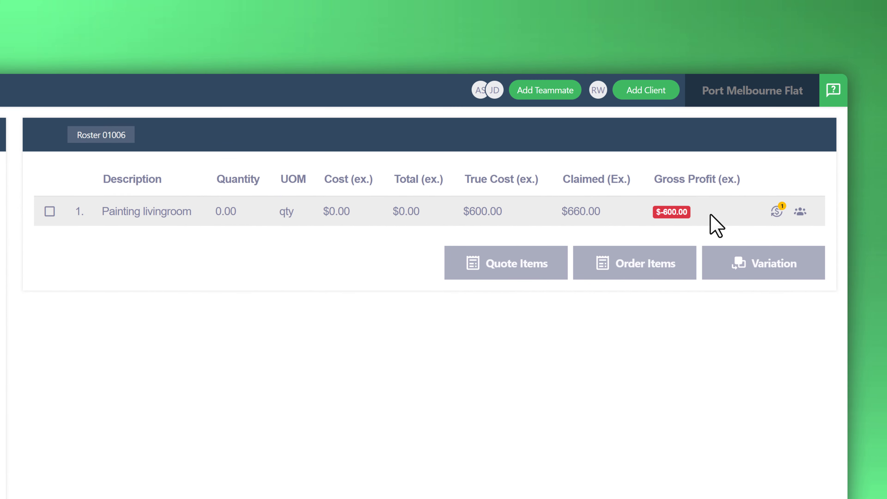
pyautogui.click(787, 212)
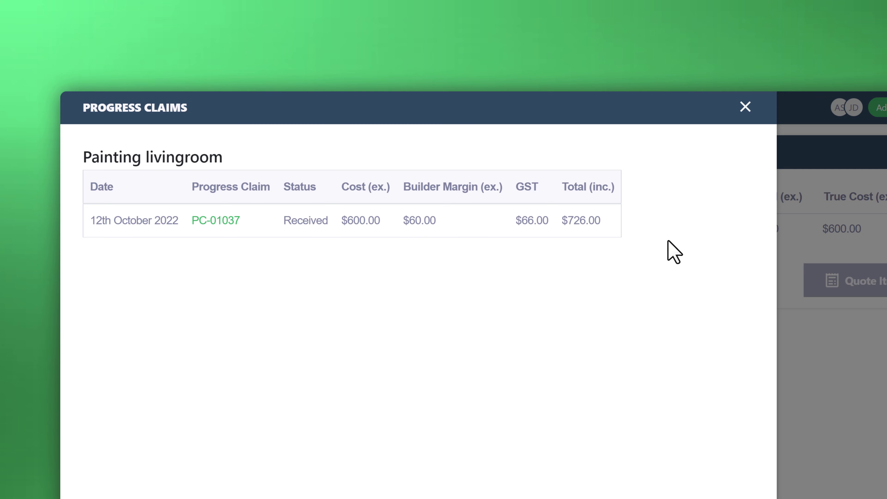
pyautogui.click(745, 107)
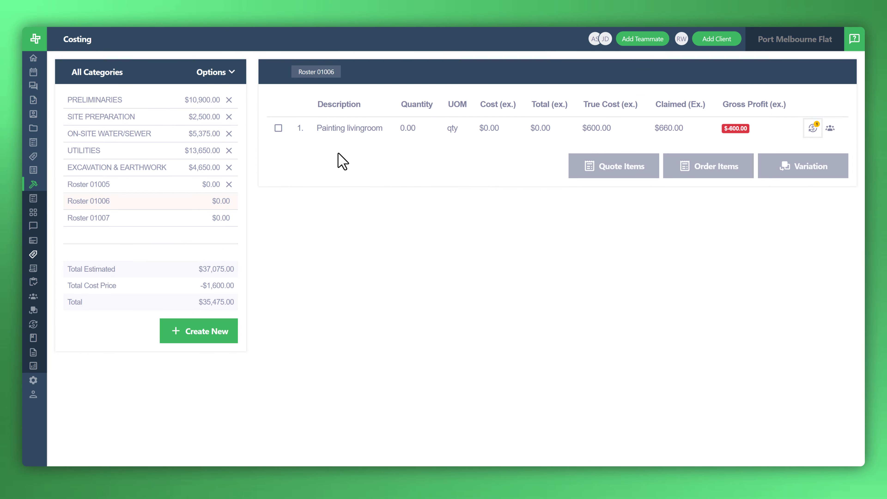
pyautogui.click(110, 101)
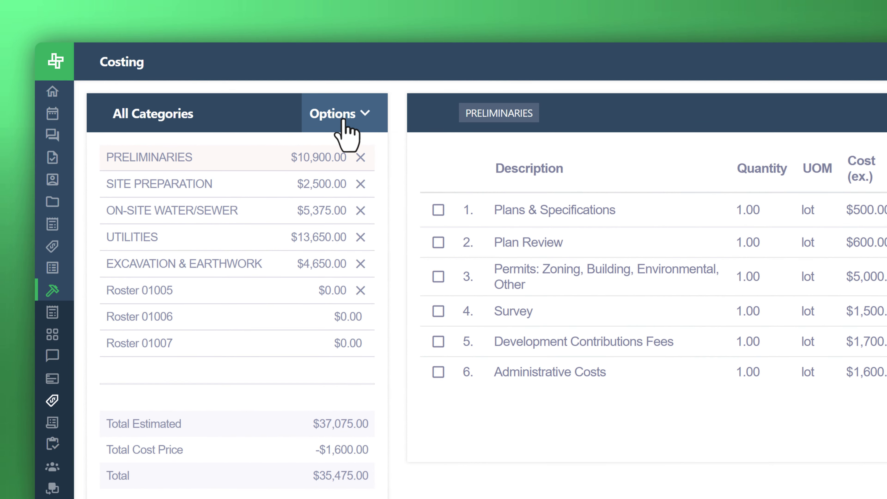
# Step: Download the job's costings from the Options menu as 01020_Costings.xlsx
pyautogui.click(345, 121)
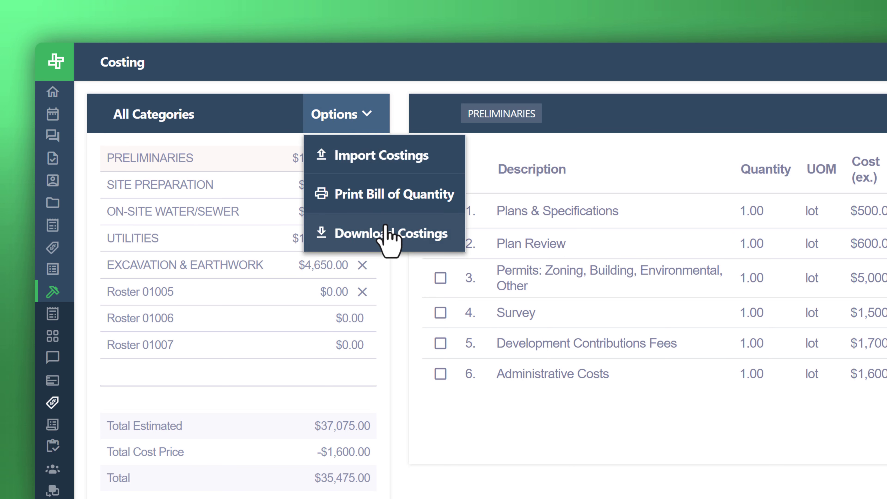
pyautogui.click(387, 233)
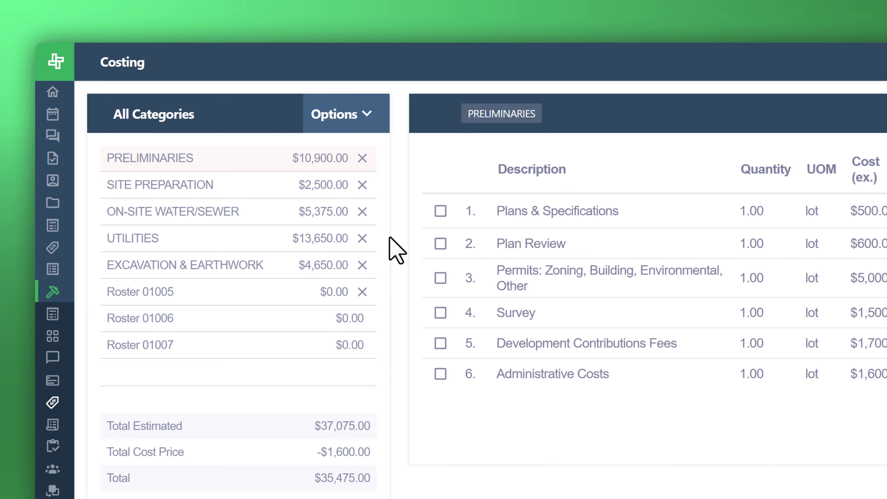